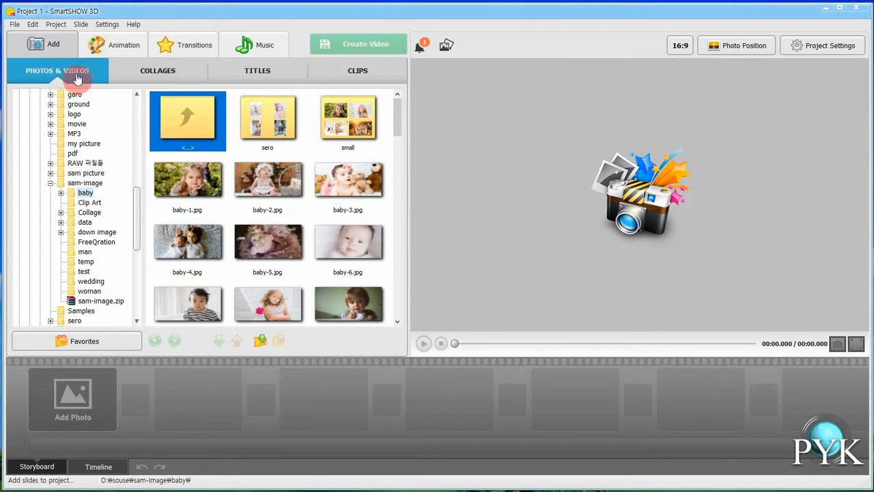
Preview the green two-photo collage template from the collage library and close the preview
click(153, 79)
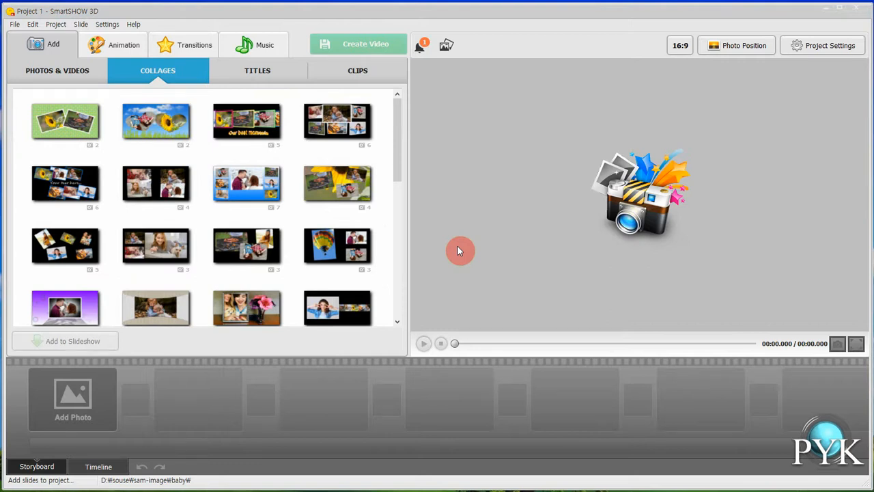
click(78, 131)
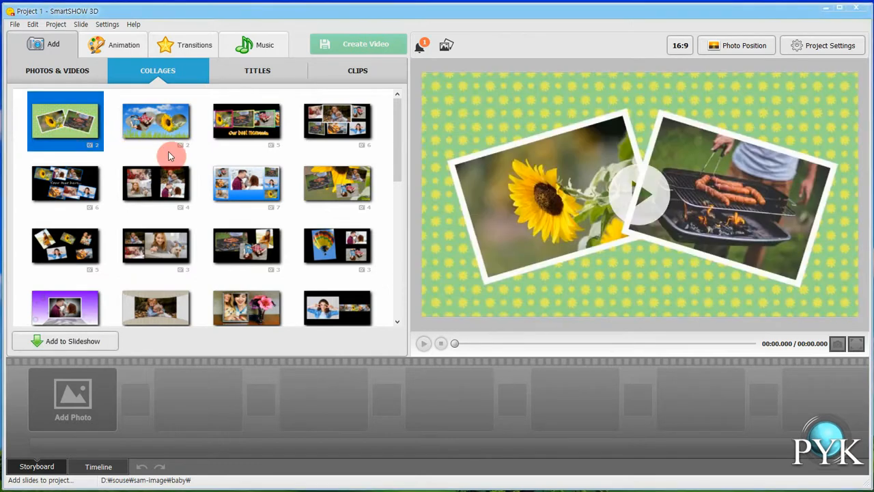
click(644, 191)
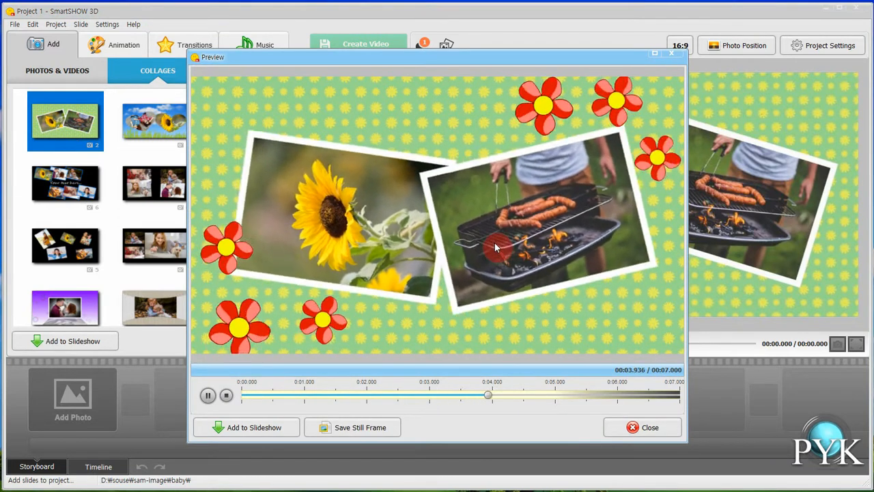
click(654, 426)
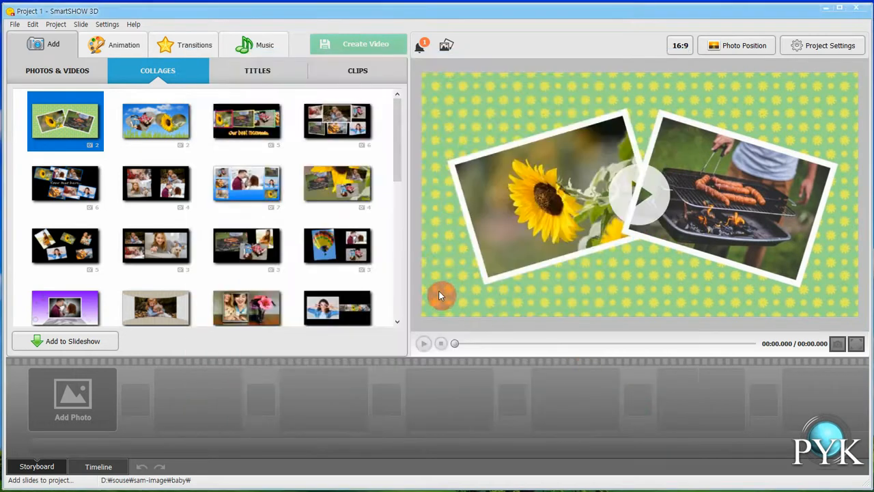
Add the green two-photo collage to the slideshow and fill its first photo placeholder with baby-11.jpg
double_click(71, 126)
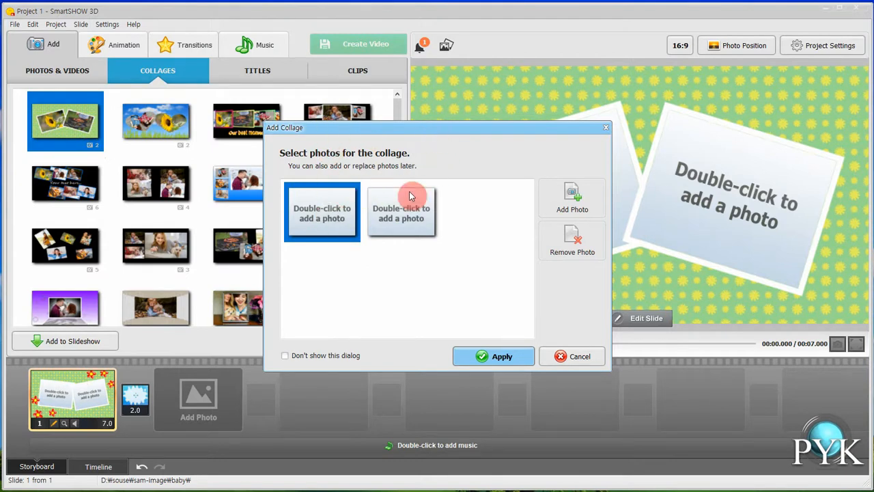
double_click(325, 214)
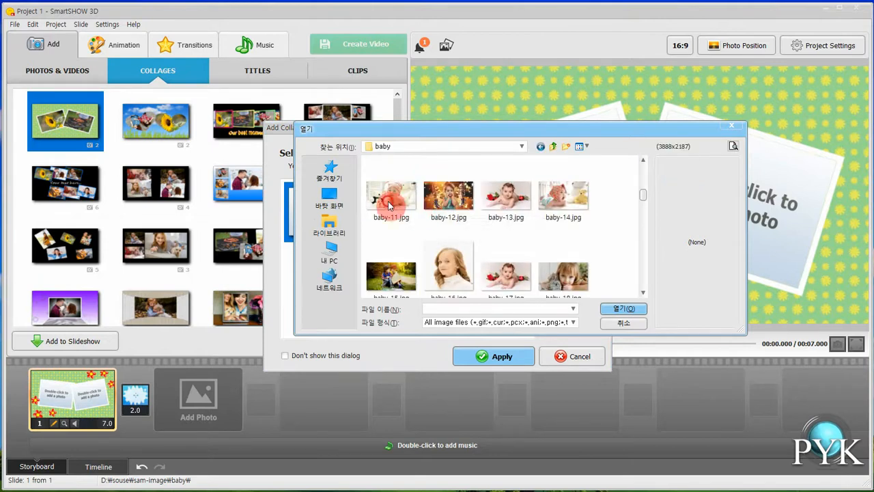
click(389, 205)
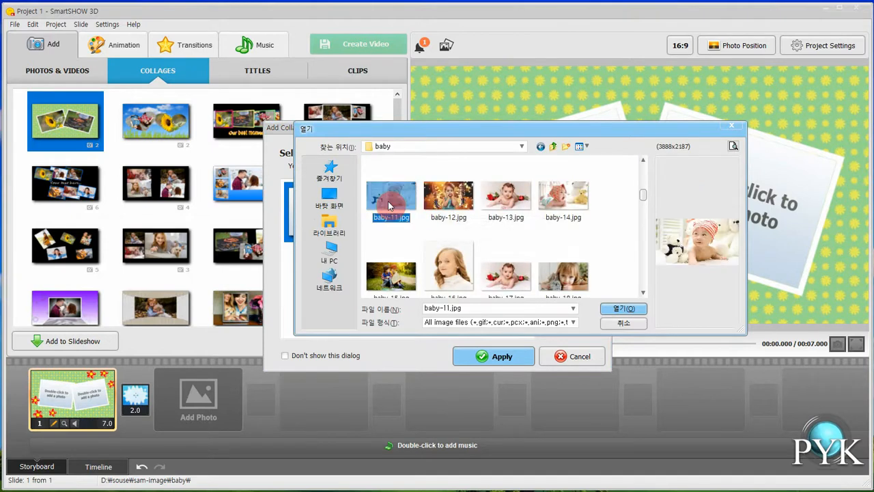
click(617, 309)
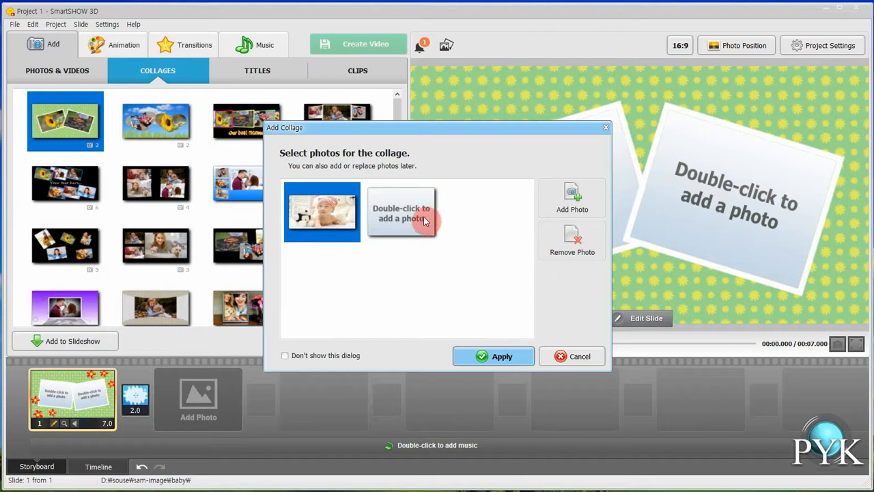
Fill the collage's second placeholder with the photo of a baby lying beside red roses and apply the selection
double_click(410, 216)
scroll(536, 237, down, 3)
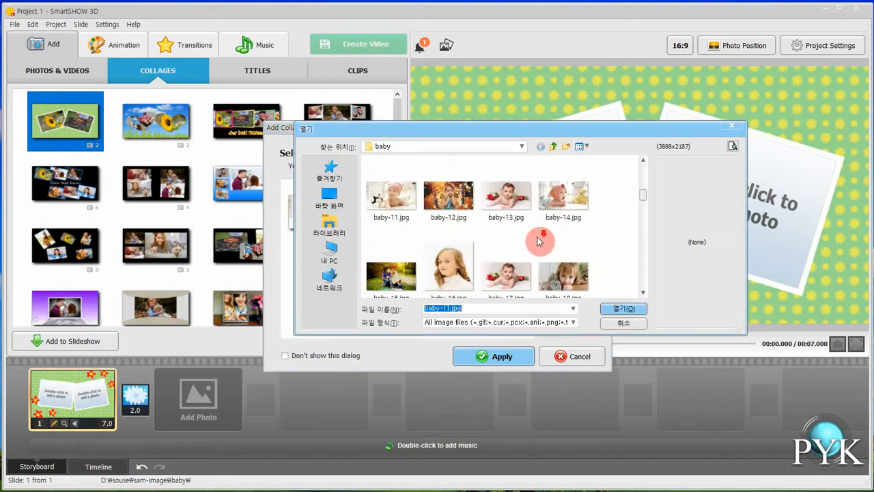
double_click(512, 276)
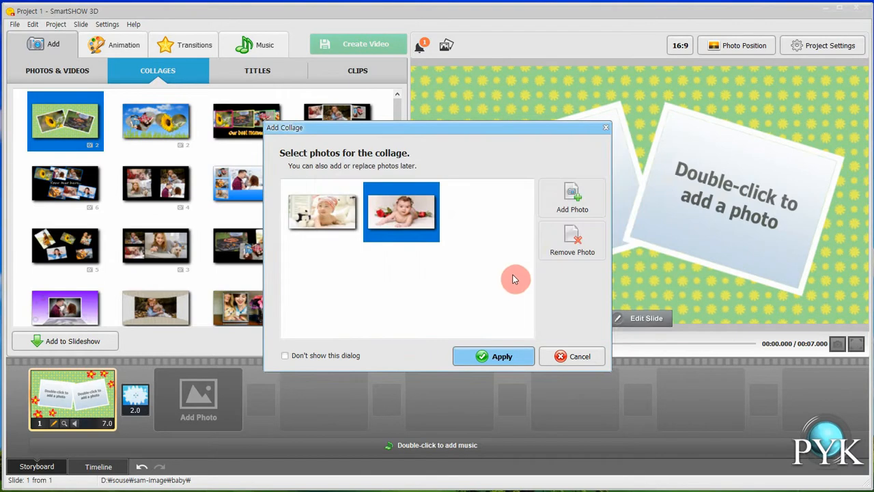
click(503, 357)
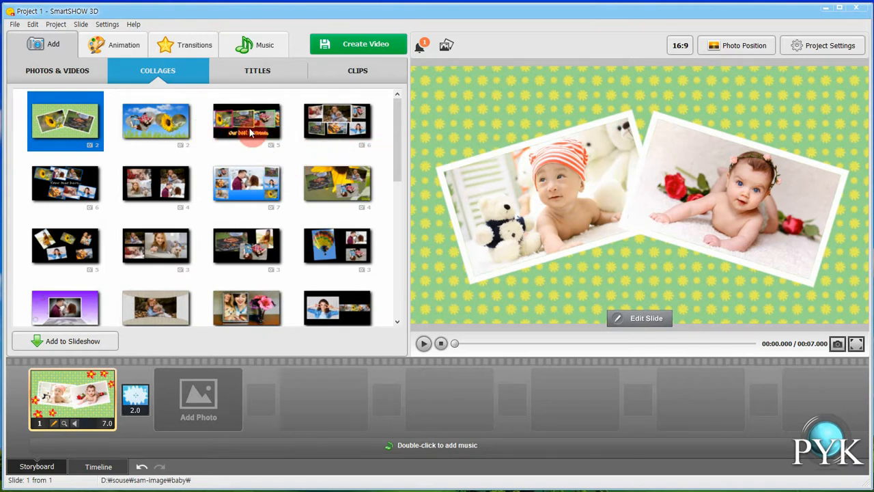
Preview the blue seven-photo collage template and close the preview
click(245, 180)
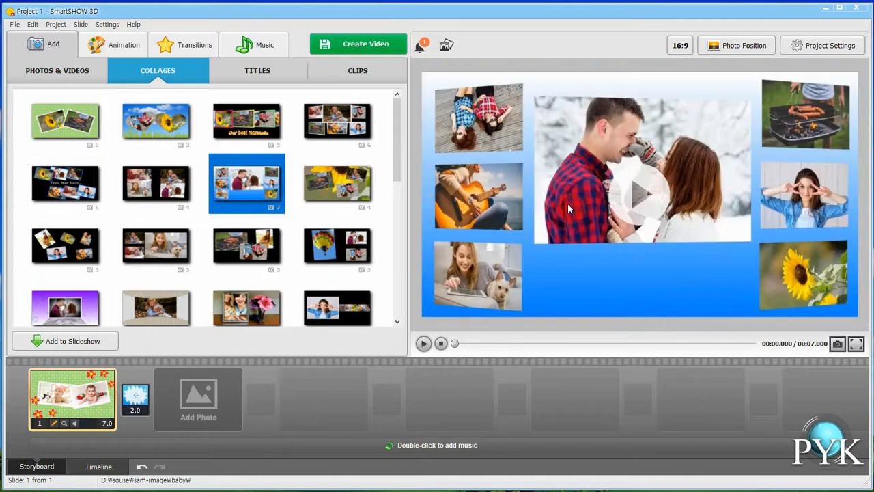
click(637, 201)
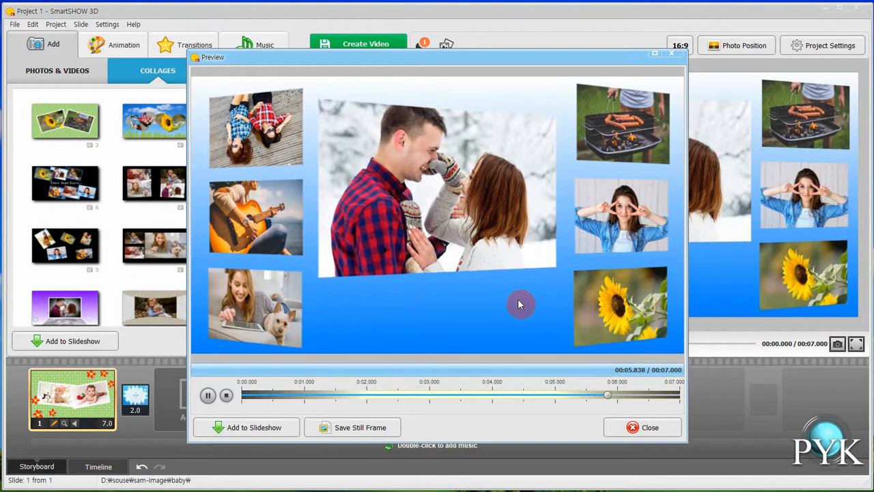
click(644, 428)
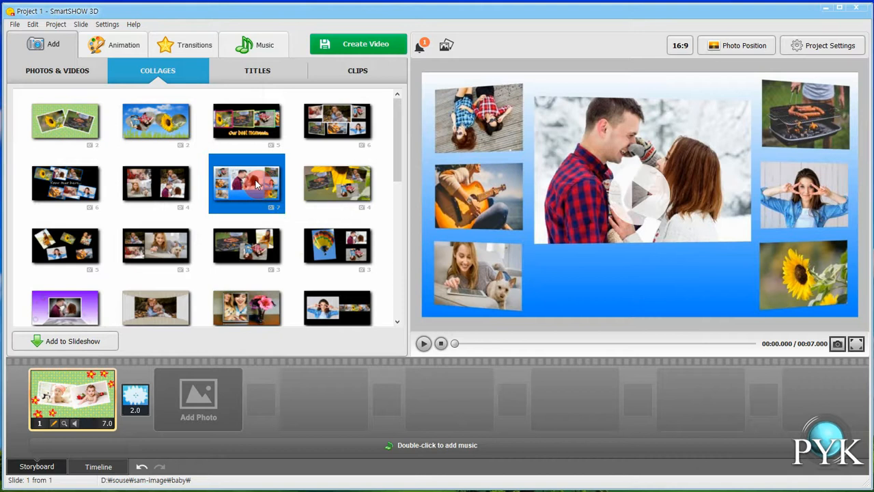
Add the blue seven-photo collage as the second slide, skip the photo selection dialog, and open the slide for editing
drag(257, 183, 210, 405)
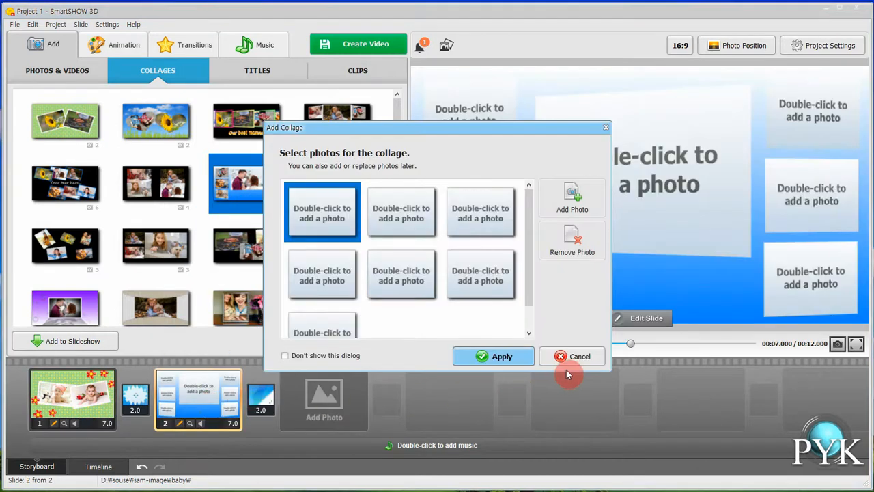
click(577, 356)
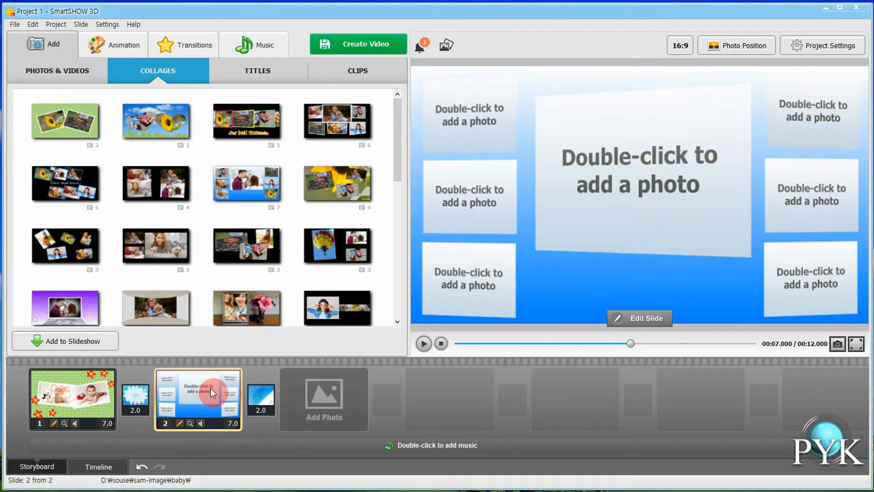
double_click(212, 391)
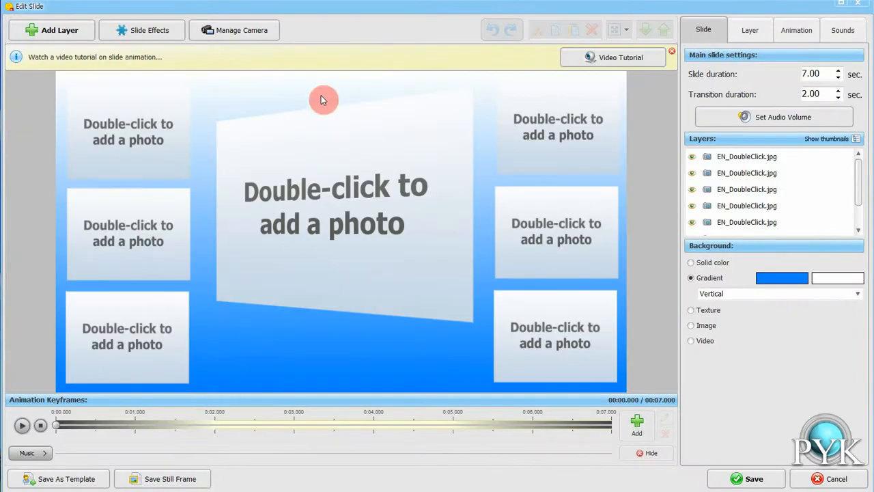
Fill the upper-left photo placeholder of the slide with baby-24.jpg from the baby folder
double_click(149, 133)
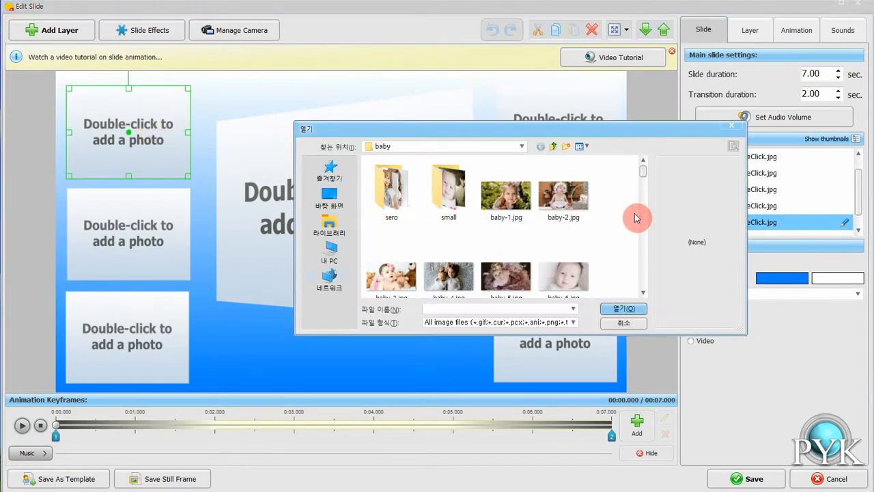
scroll(623, 216, down, 3)
scroll(623, 216, down, 3)
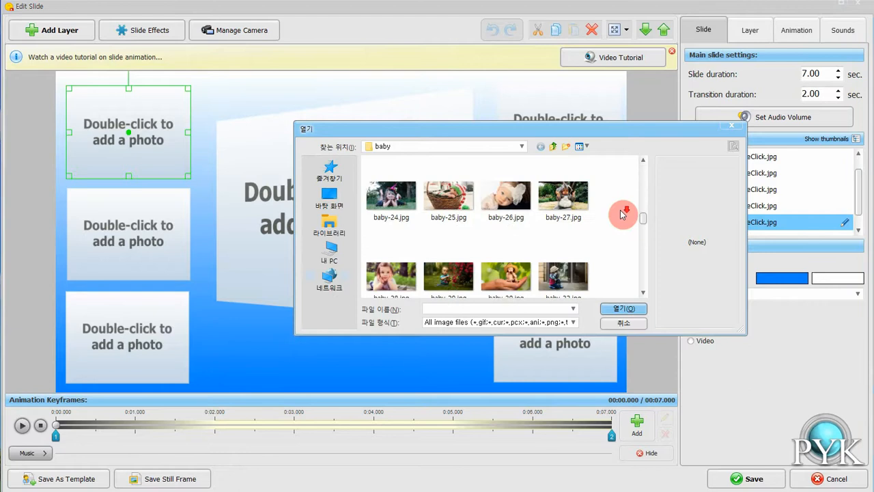
click(392, 199)
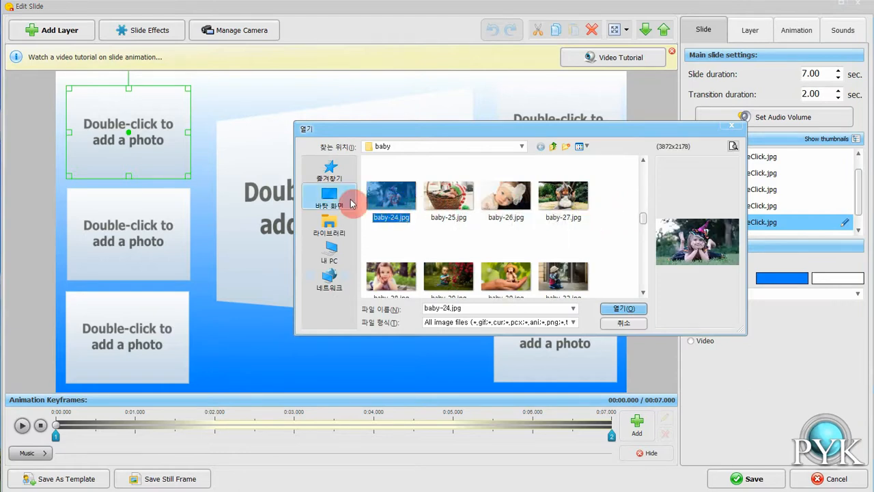
click(623, 308)
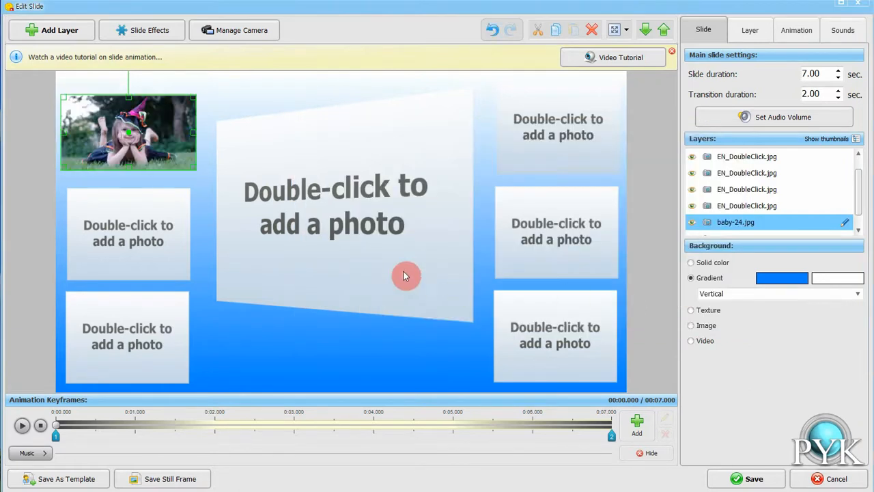
Fill the slide's middle-left placeholder with baby-35.jpg and its lower-left placeholder with baby-36.jpg
double_click(130, 235)
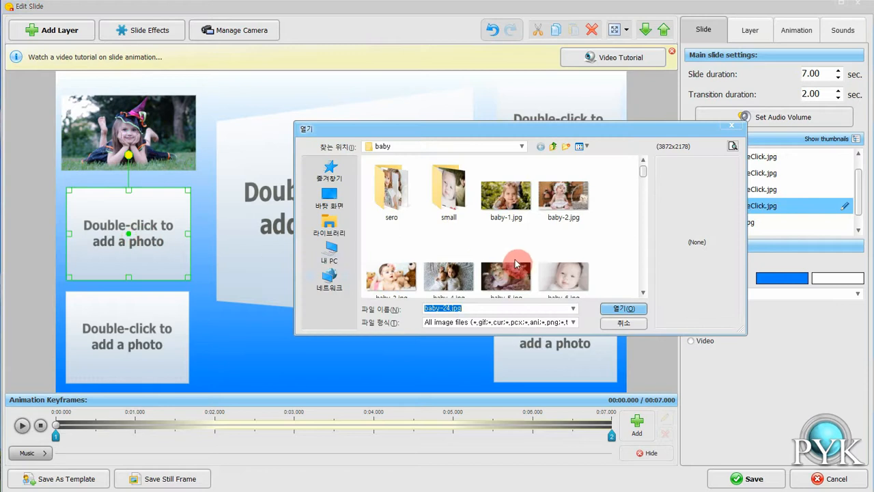
scroll(524, 260, down, 6)
click(523, 261)
click(618, 308)
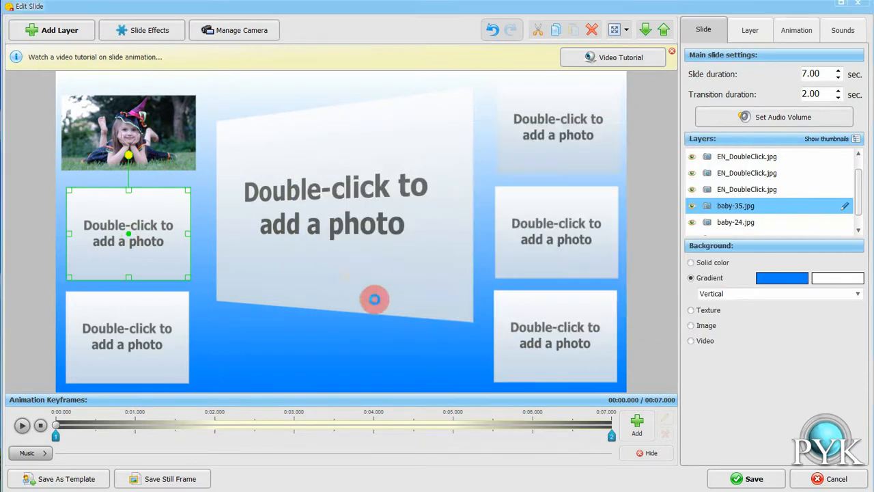
double_click(147, 334)
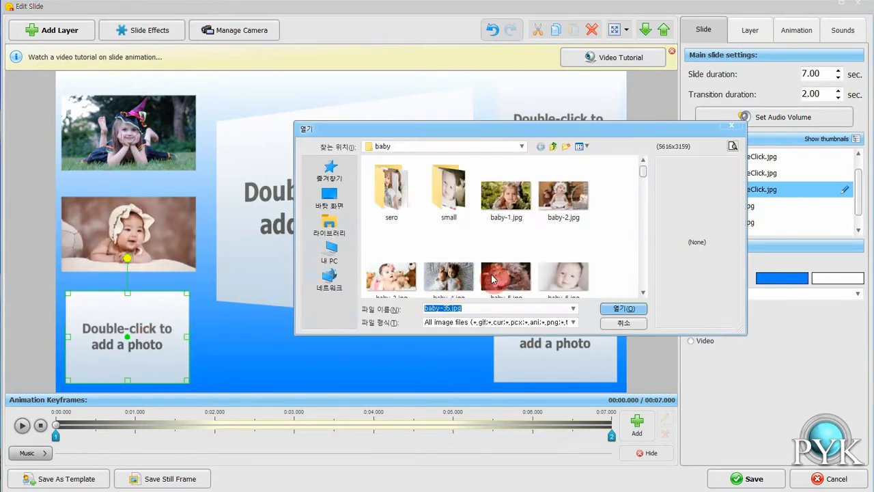
scroll(556, 253, down, 3)
double_click(455, 244)
Fill the slide's large central placeholder with baby-29.jpg and its upper-right placeholder with baby-36.jpg
double_click(340, 228)
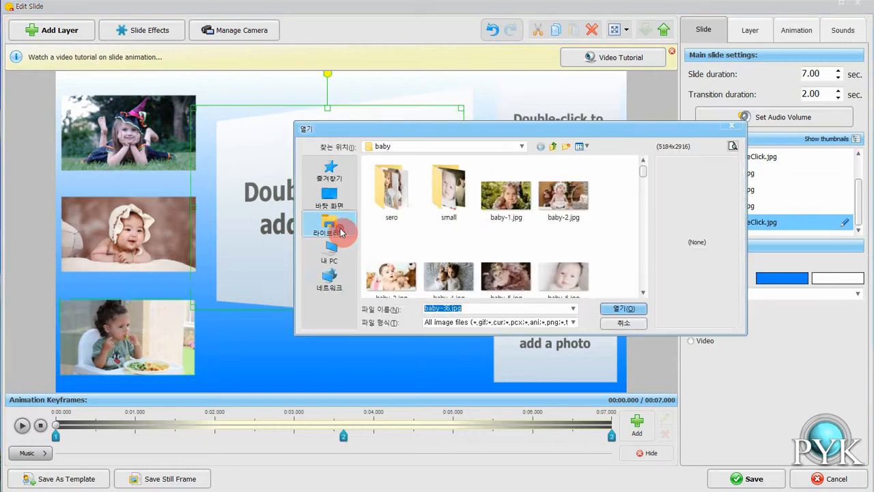
scroll(484, 239, down, 6)
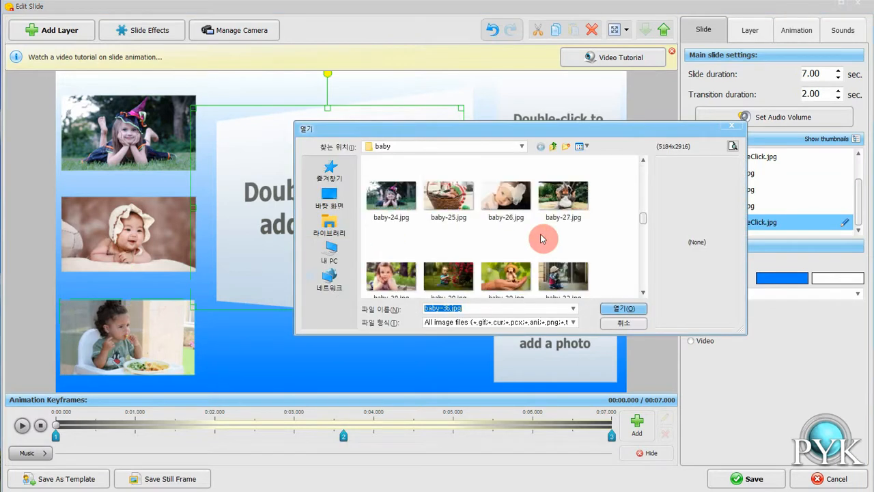
double_click(471, 287)
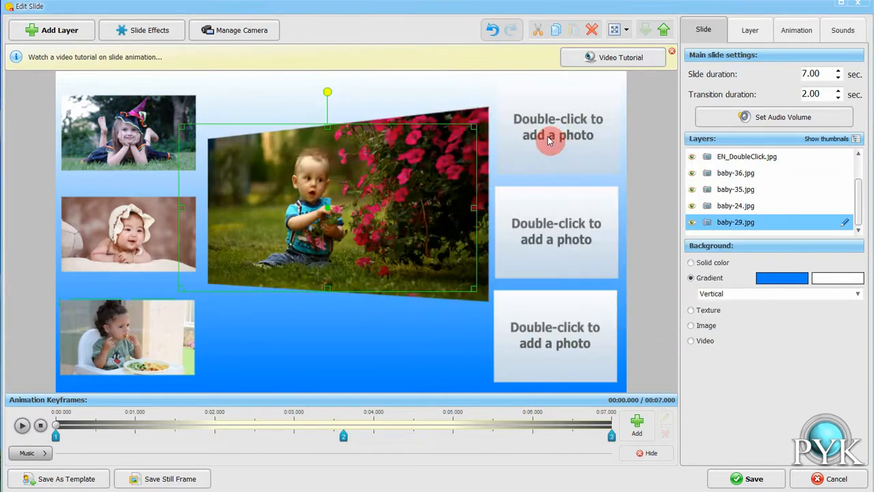
click(550, 139)
double_click(550, 138)
scroll(601, 239, down, 6)
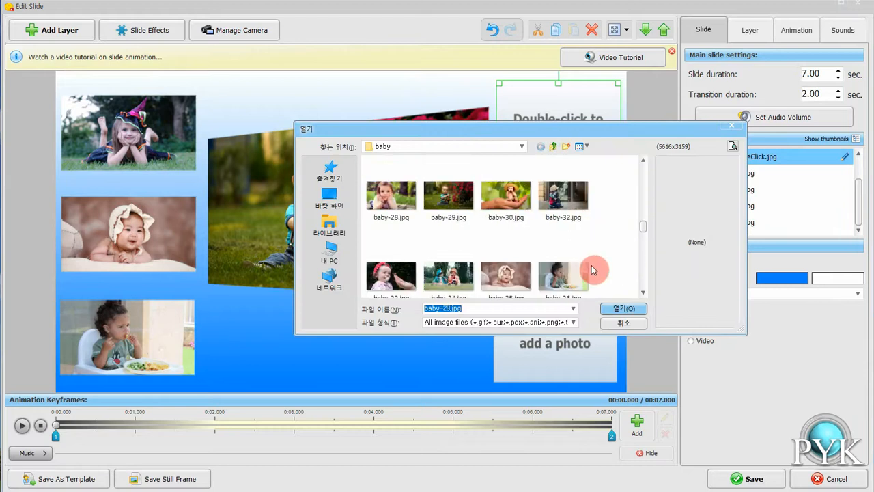
click(567, 280)
double_click(567, 280)
Fill the slide's middle-right placeholder with baby-38.jpg and its lower-right placeholder with baby-30.jpg
click(561, 240)
double_click(563, 249)
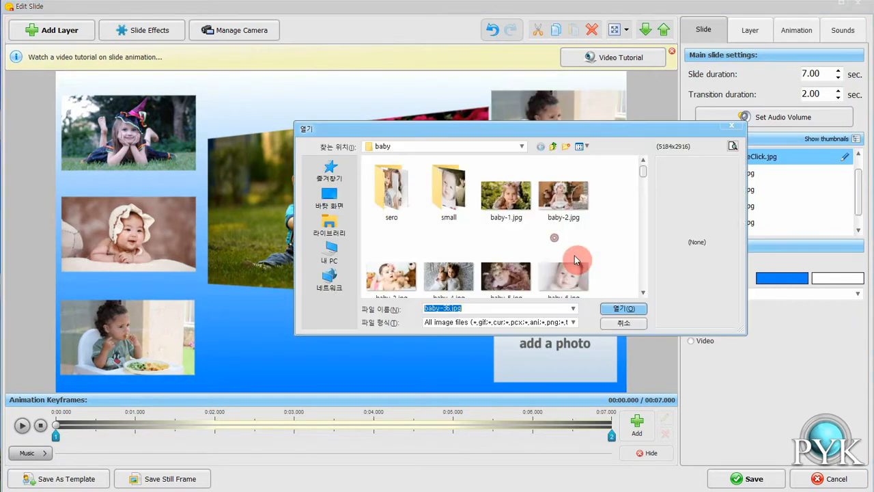
scroll(575, 258, down, 3)
scroll(575, 256, down, 4)
double_click(444, 281)
double_click(567, 328)
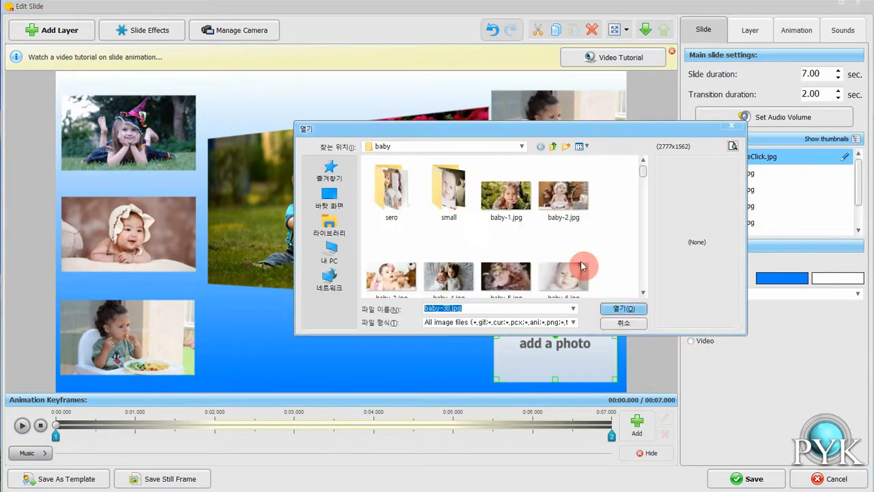
scroll(583, 261, down, 6)
double_click(506, 275)
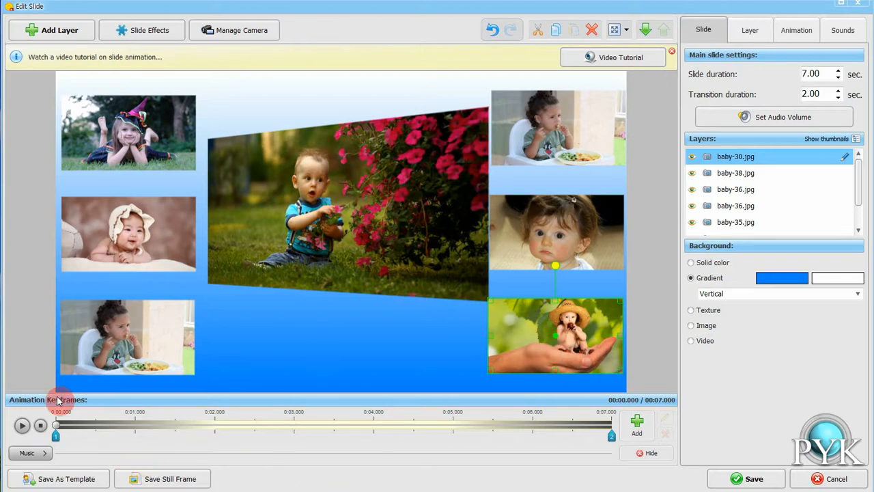
Play the slide's animation through to the end and save the edited slide
click(26, 427)
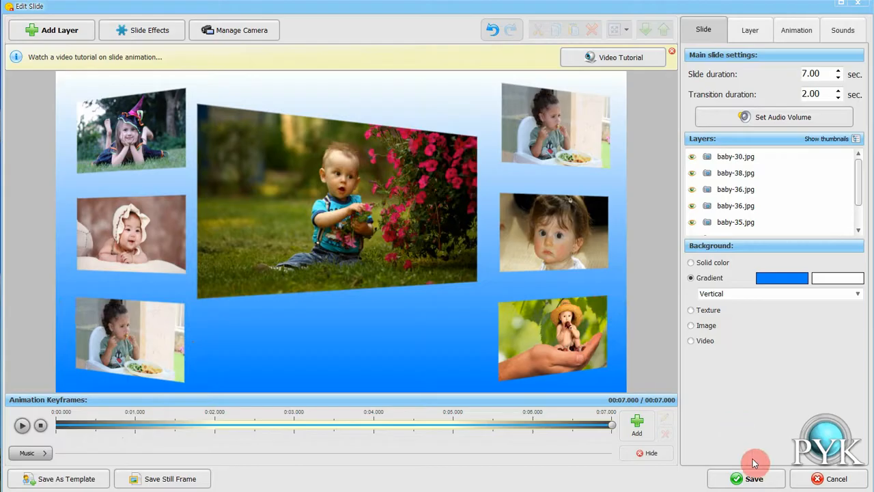
click(753, 478)
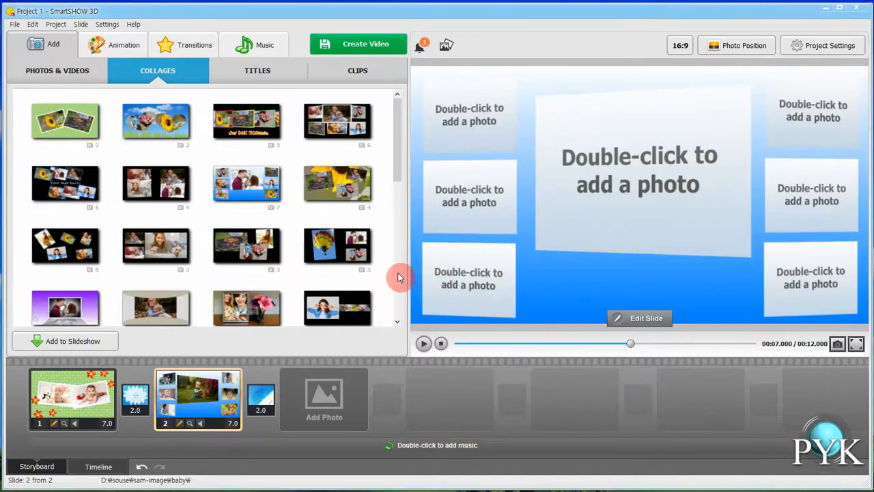
Preview the six-photo collage template that has a faded photo background and a tilted central stack of pictures
drag(399, 174, 401, 246)
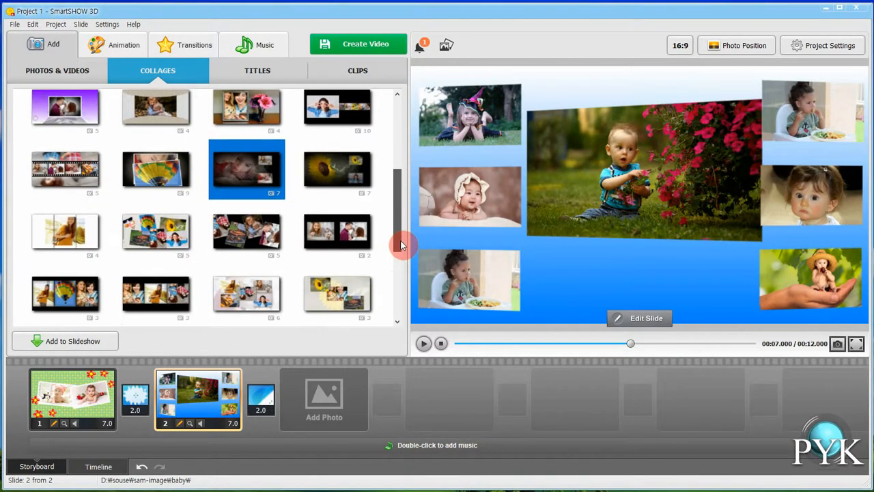
click(173, 239)
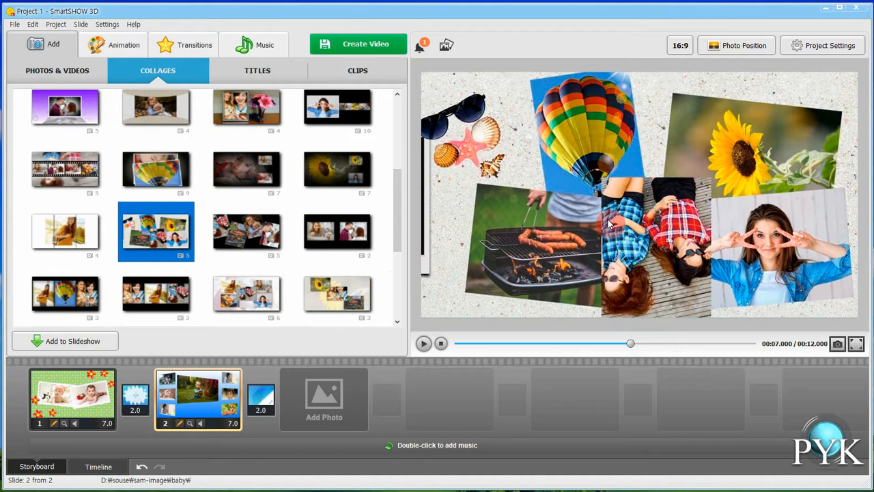
click(254, 292)
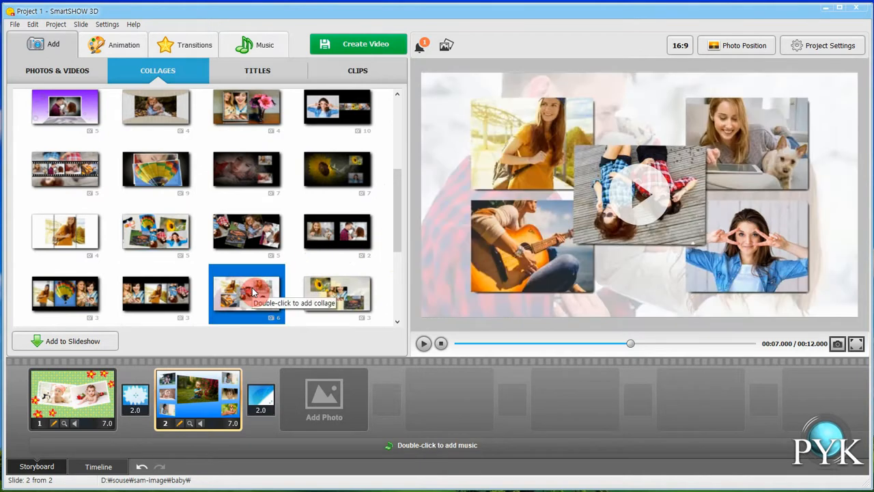
click(646, 197)
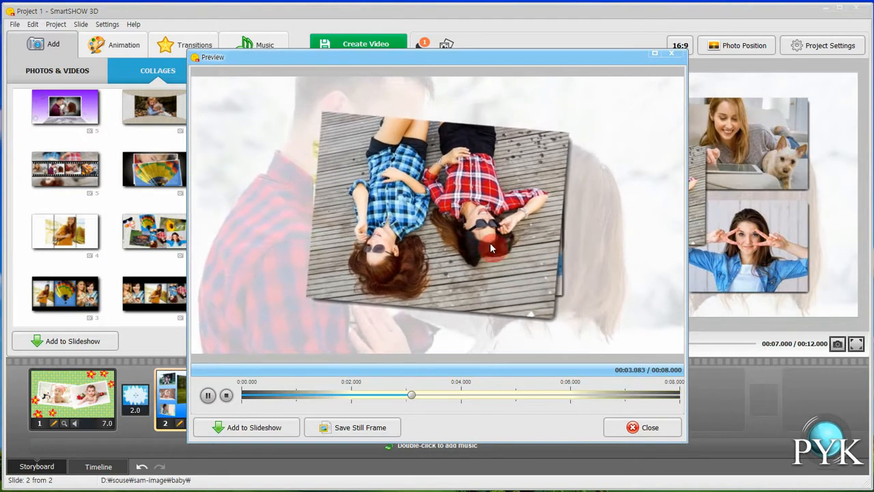
click(644, 426)
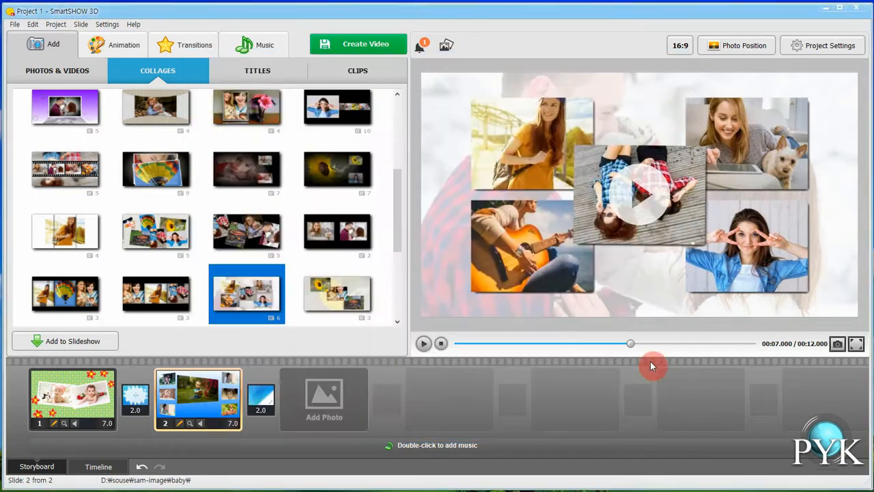
Add the six-photo collage as slide 3 and fill its first photo placeholder with baby-41.jpg
double_click(248, 293)
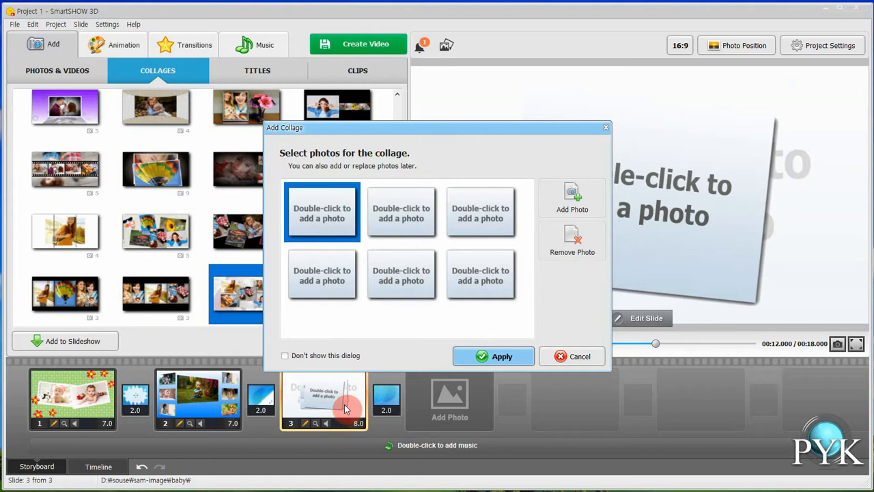
double_click(324, 214)
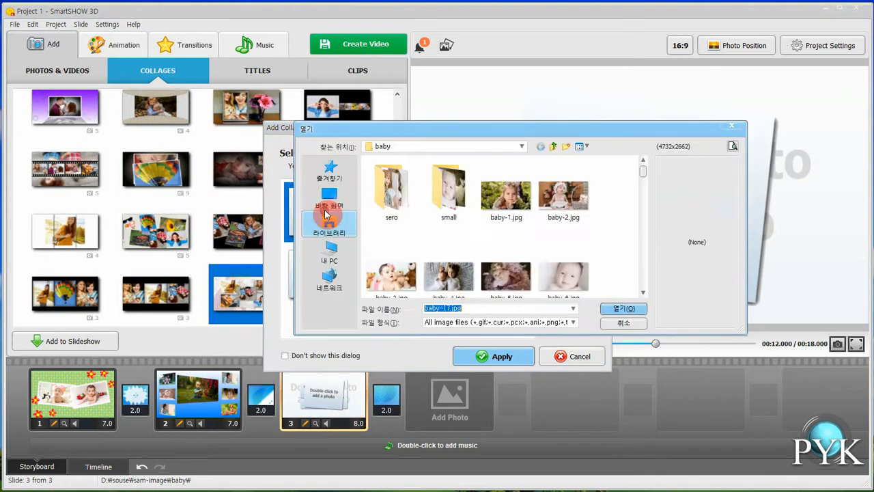
scroll(594, 238, down, 9)
click(433, 272)
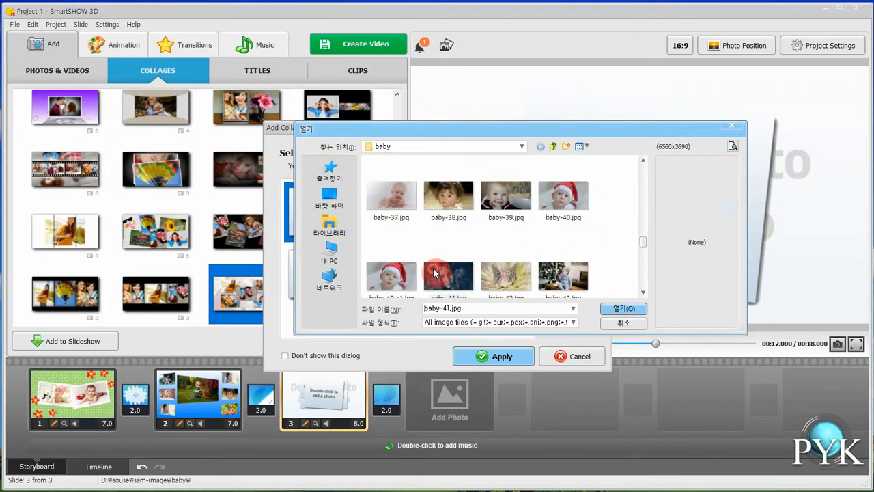
Fill the collage's second placeholder with baby-40.jpg and its third placeholder with baby-60.jpg
double_click(415, 223)
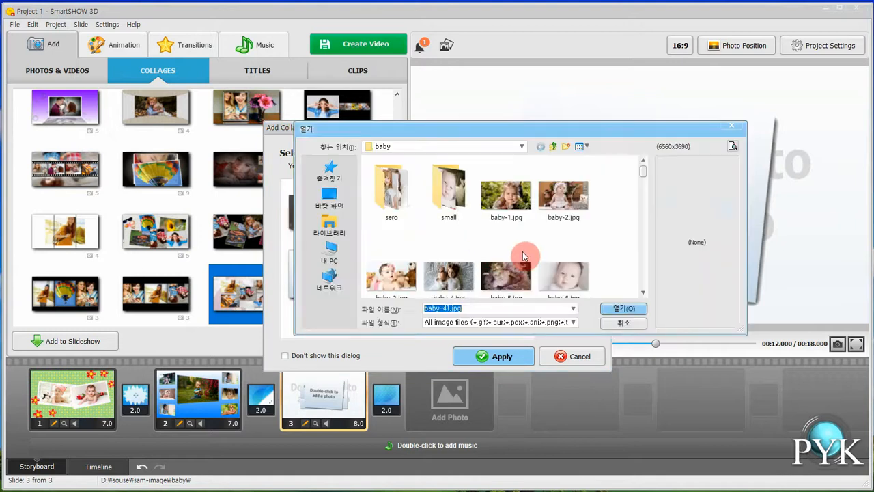
scroll(523, 256, down, 8)
double_click(570, 279)
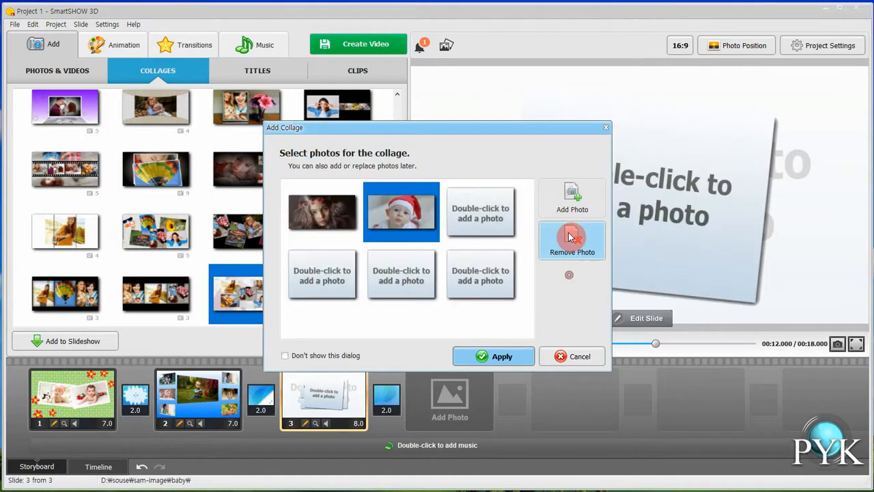
click(505, 202)
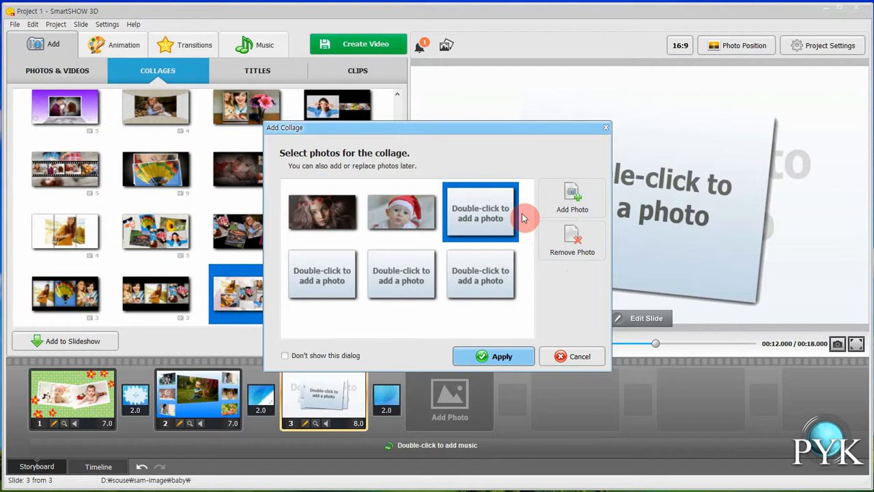
double_click(480, 212)
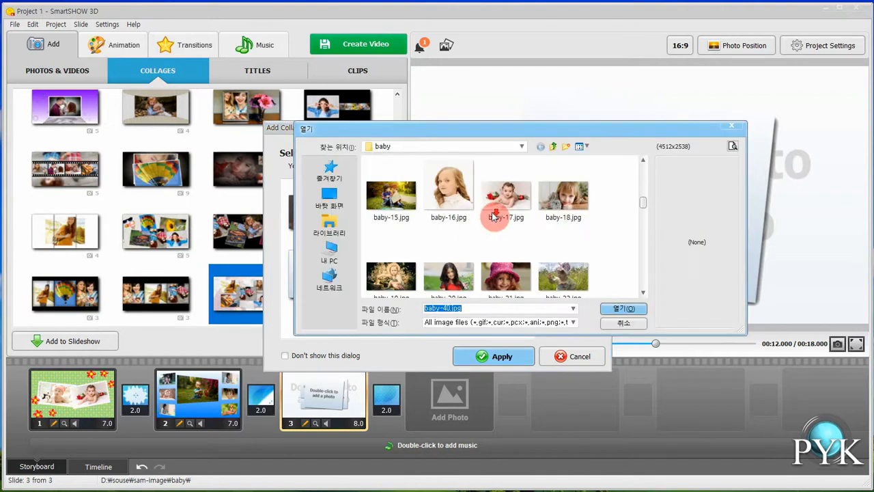
scroll(494, 216, down, 10)
click(513, 278)
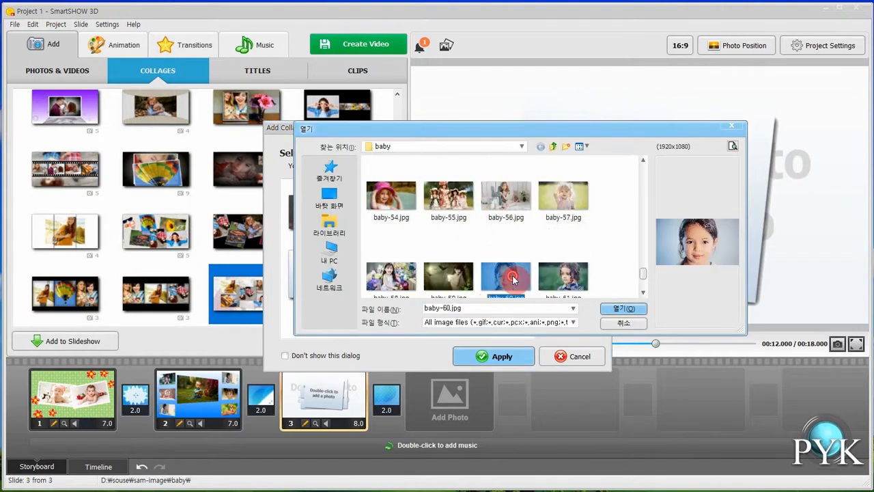
double_click(513, 278)
Fill the collage's fourth placeholder with baby-63.jpg and its fifth placeholder with baby-49.jpg
double_click(322, 273)
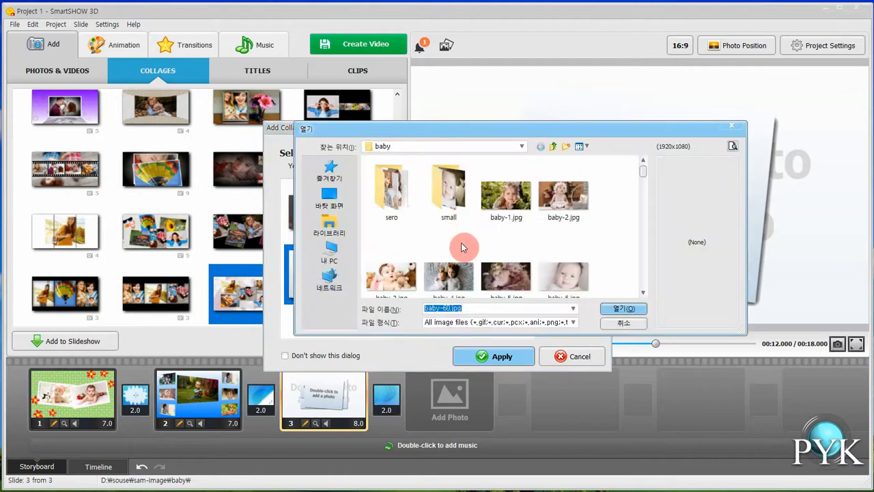
scroll(461, 248, down, 15)
click(449, 271)
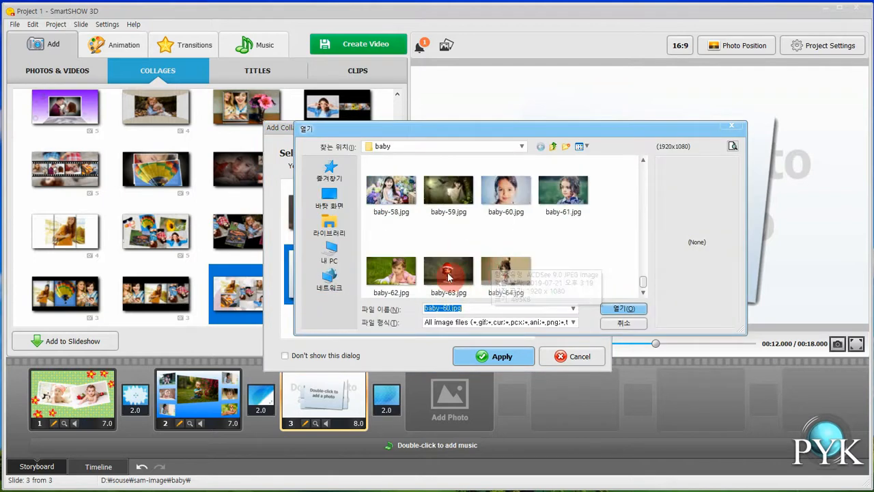
double_click(450, 270)
double_click(416, 273)
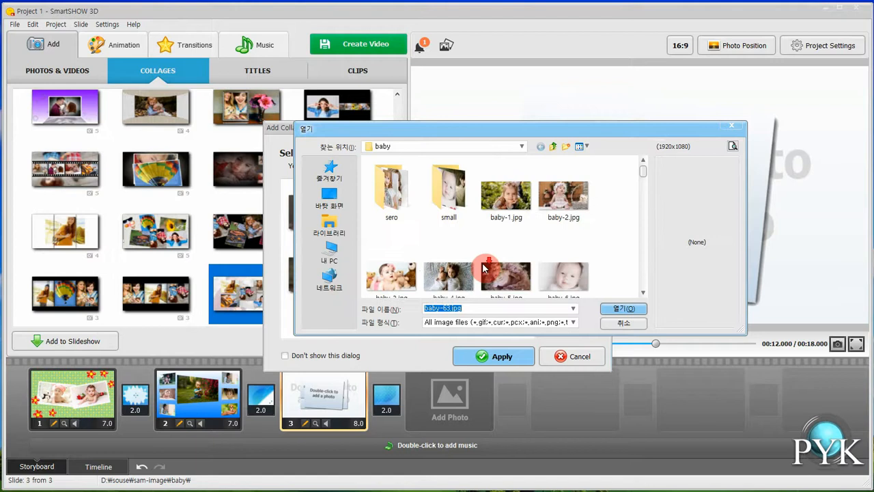
scroll(492, 266, down, 6)
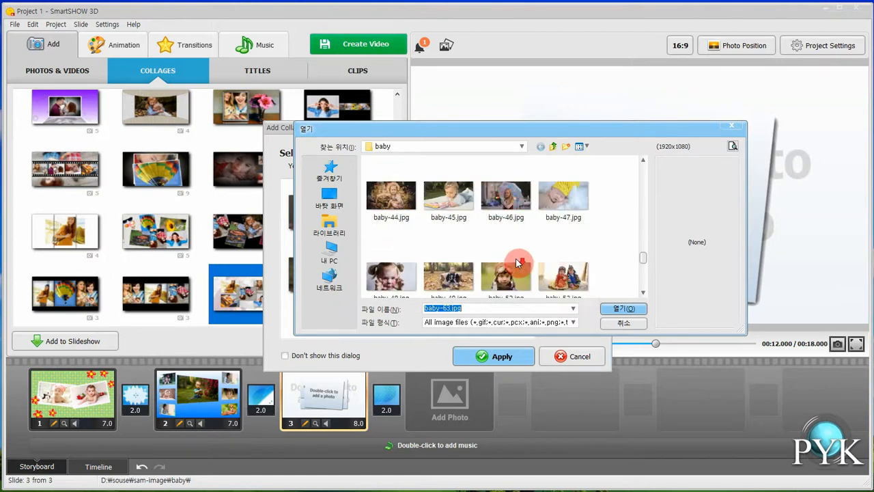
click(455, 272)
double_click(454, 272)
Fill the sixth placeholder with the photo of a girl sitting among toy rabbits and apply the collage photos
double_click(499, 262)
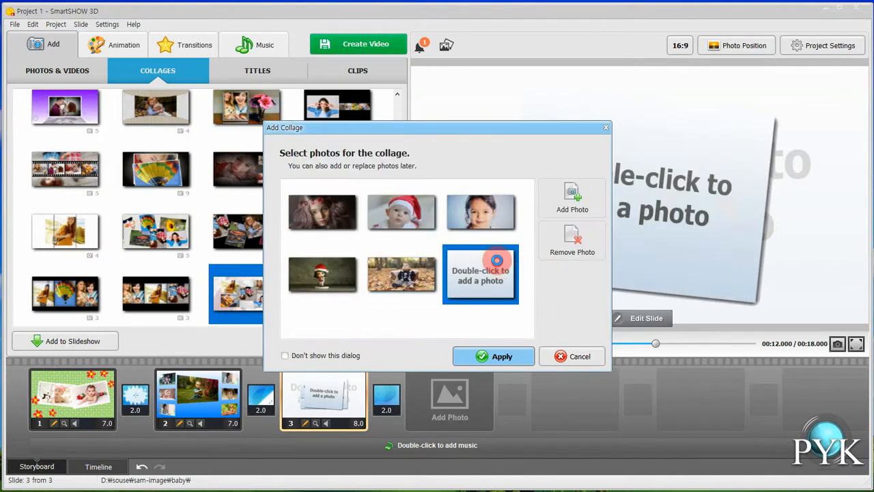
scroll(553, 253, down, 6)
scroll(551, 254, down, 6)
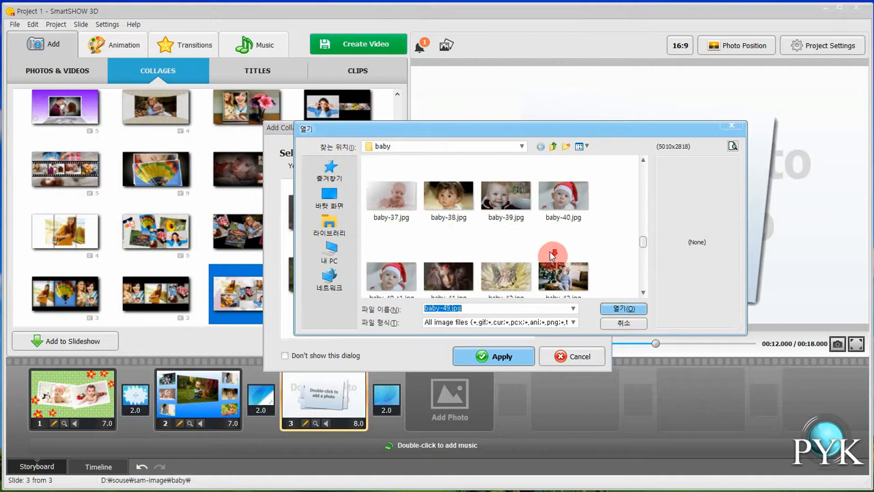
click(504, 283)
double_click(504, 283)
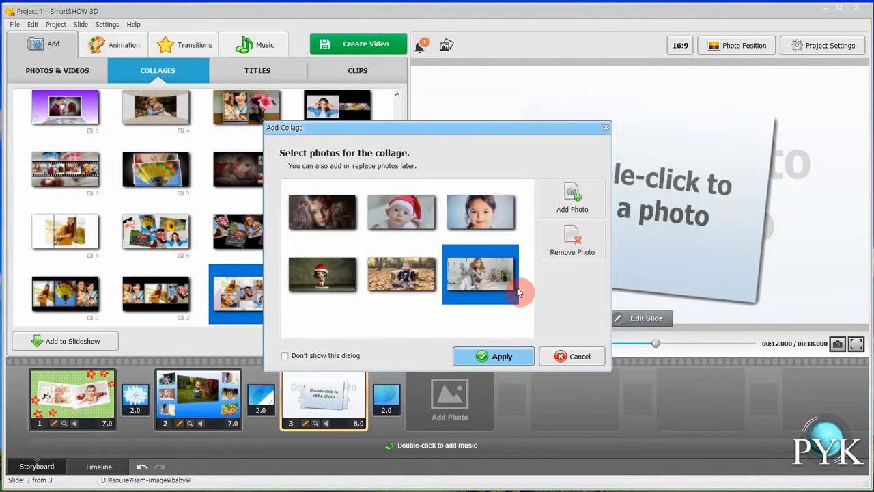
click(504, 355)
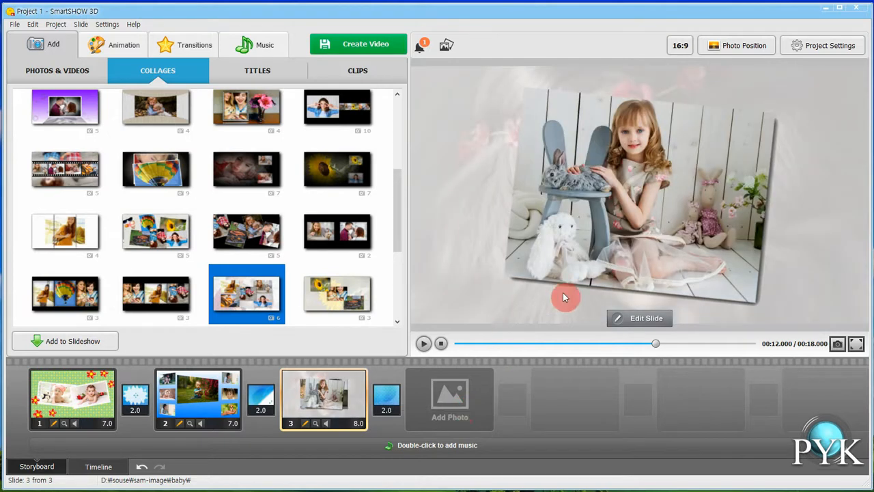
Play slide 3's collage animation, restart it from the beginning and pause it partway
click(422, 345)
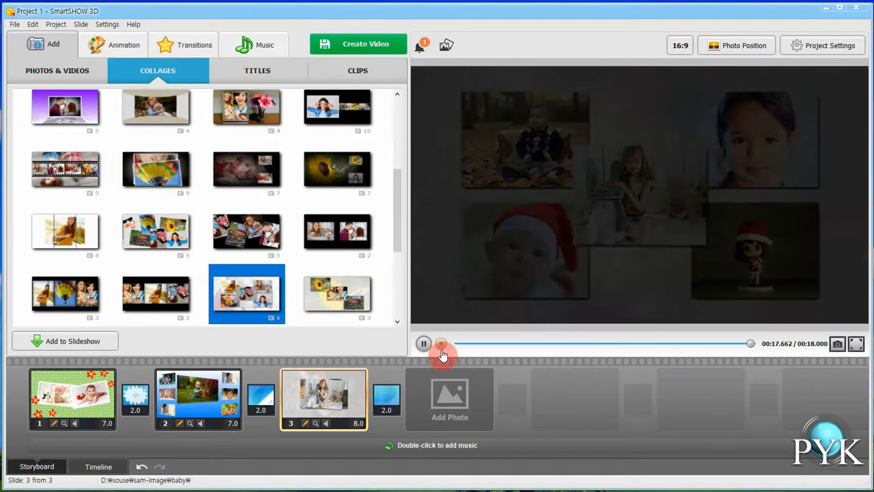
click(441, 343)
click(423, 344)
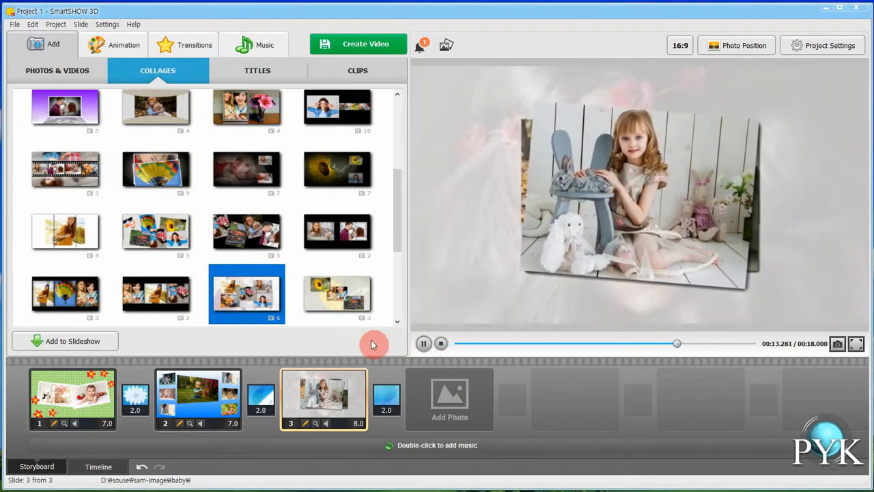
click(423, 345)
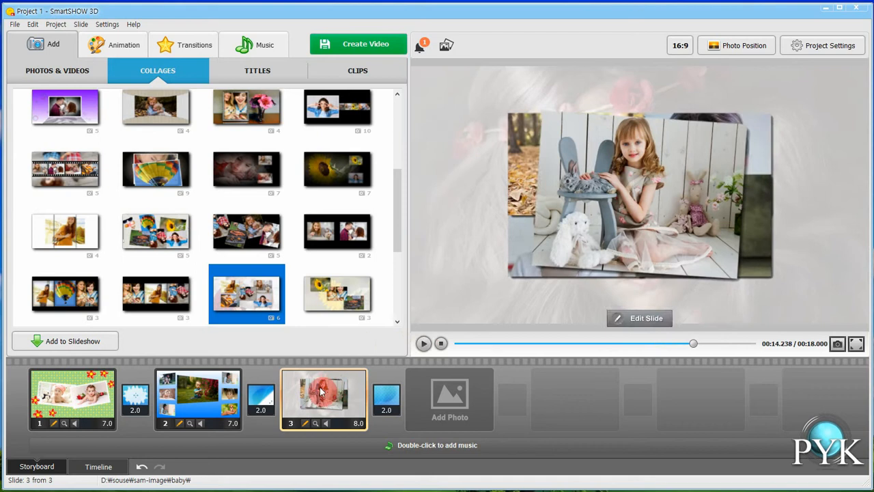
Open slide 2 for editing and show the layer settings of its upper-right baby-36.jpg photo
click(212, 406)
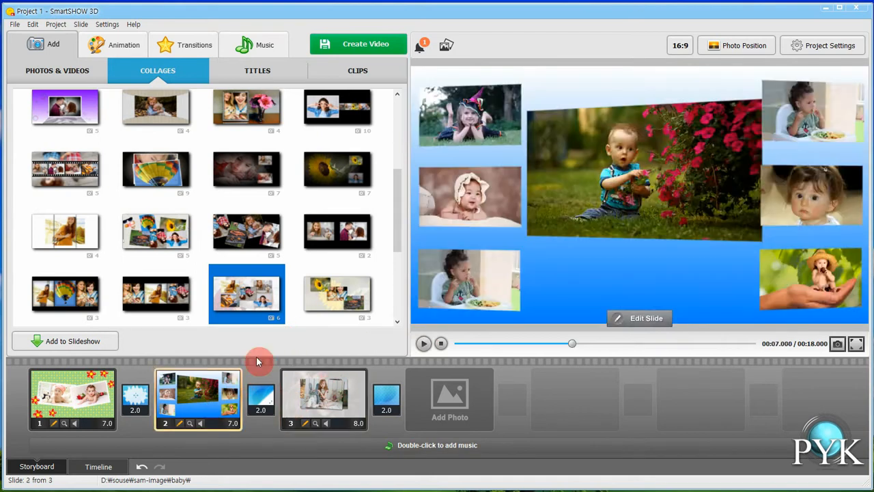
double_click(244, 371)
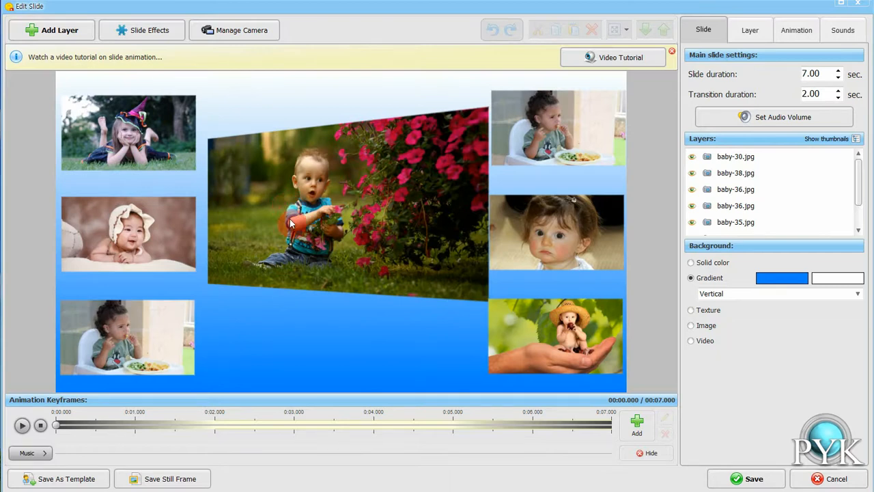
click(559, 138)
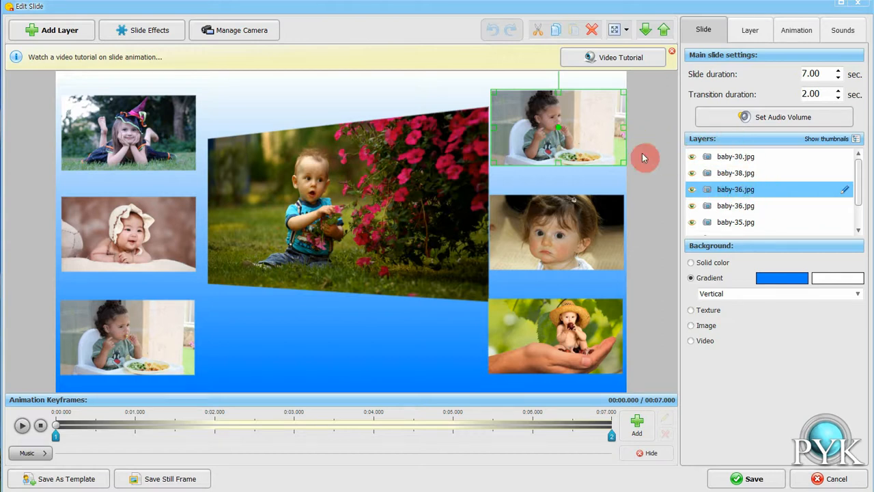
click(740, 190)
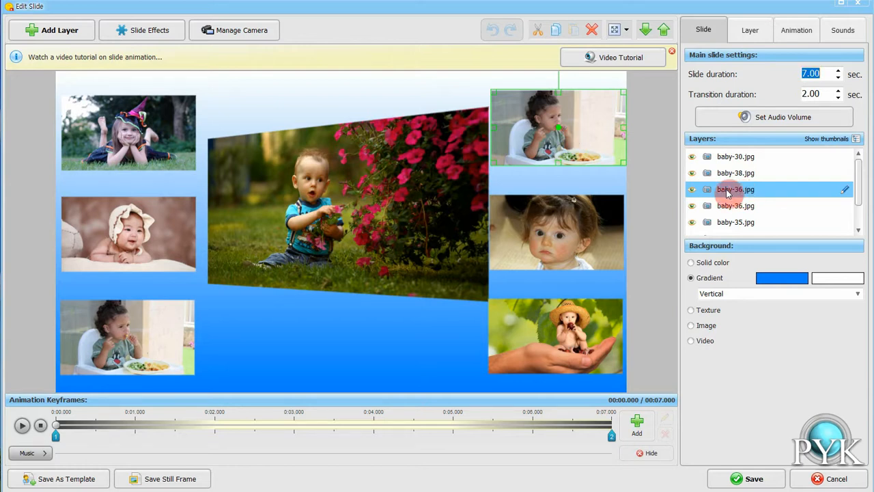
click(753, 33)
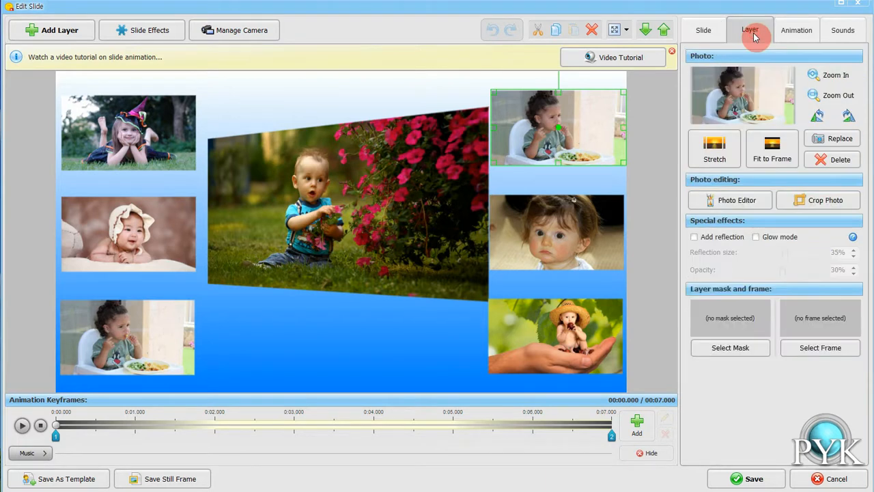
Replace the upper-right photo on the slide with baby-18.jpg
click(738, 88)
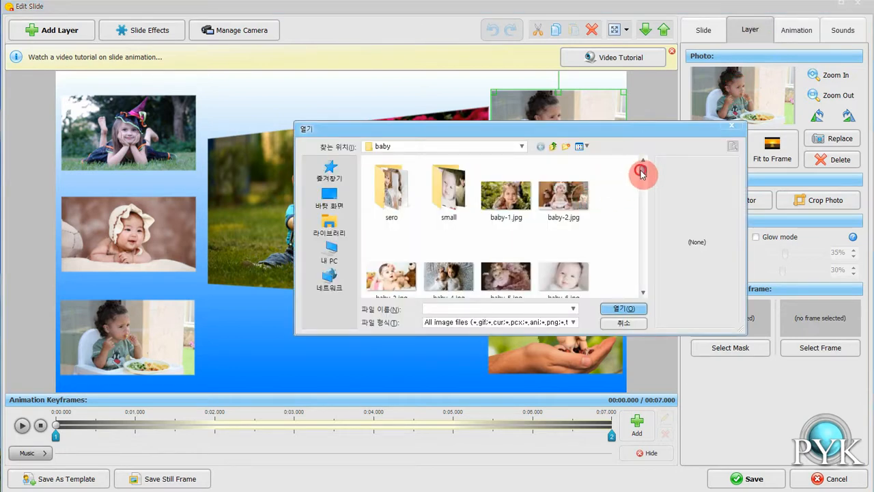
drag(641, 173, 642, 216)
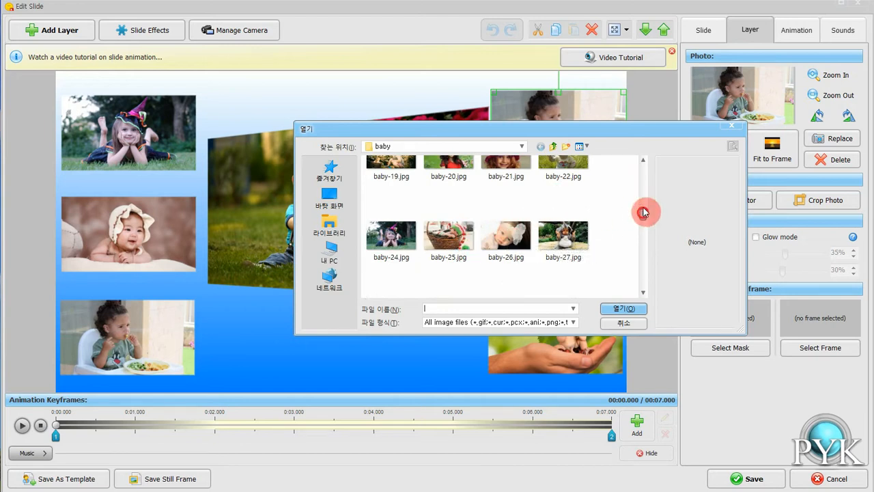
drag(643, 212, 643, 203)
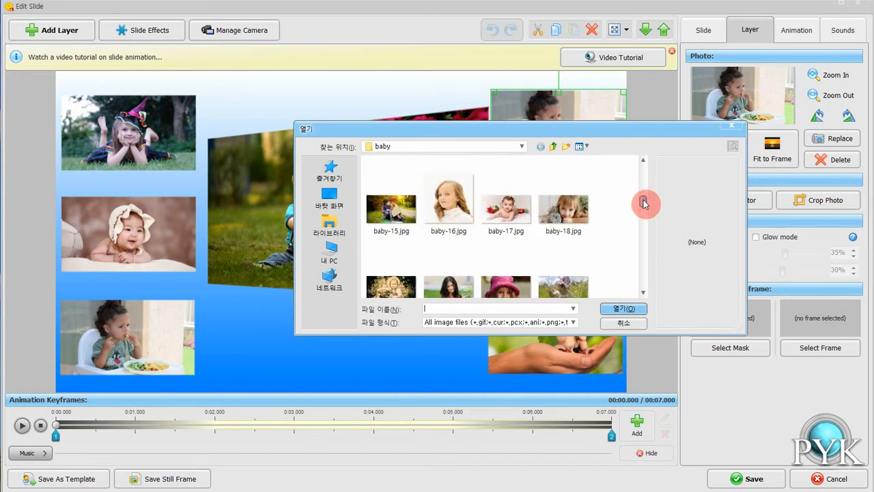
double_click(576, 216)
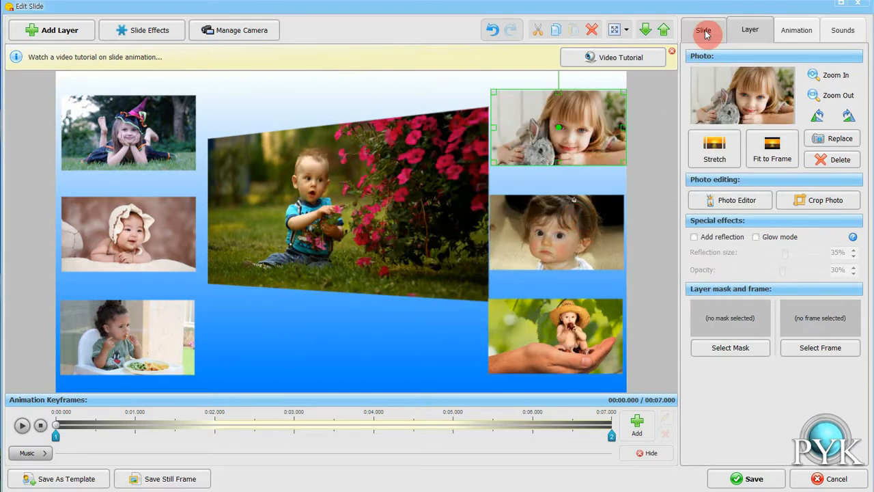
Look through the animation and sound settings for the replaced photo and return to its layer settings
click(792, 33)
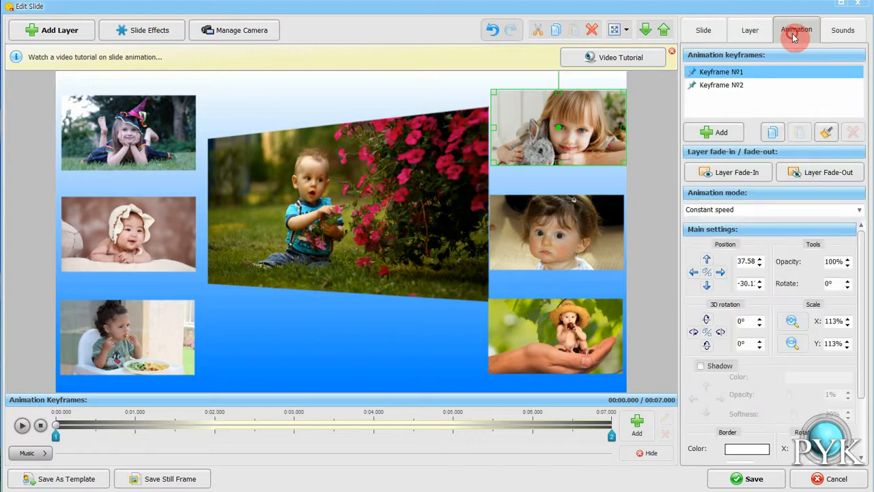
click(836, 32)
click(756, 36)
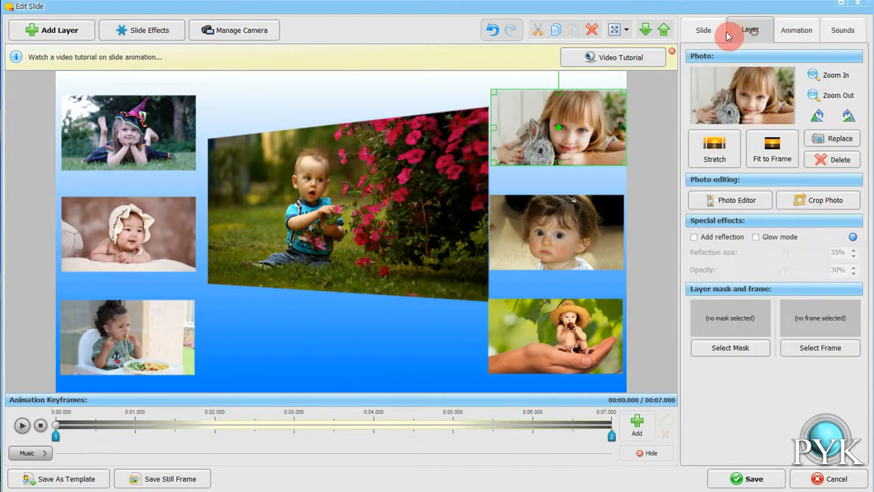
Show the slide settings and move the upper-right baby-18.jpg photo down so it partly overlaps the baby-38.jpg photo below it
click(704, 34)
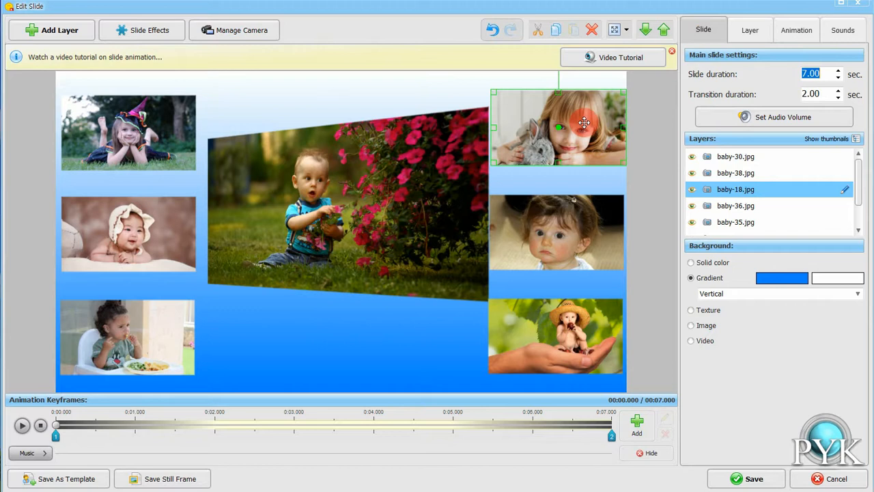
mouse_move(584, 123)
mouse_down()
mouse_move(578, 203)
mouse_move(583, 134)
mouse_up()
click(595, 217)
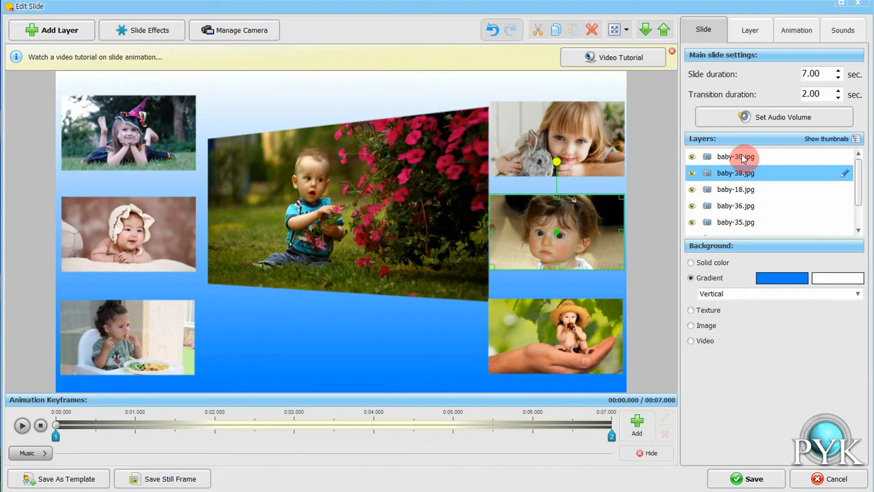
click(581, 156)
mouse_move(578, 147)
mouse_down()
mouse_move(577, 216)
mouse_move(576, 186)
mouse_up()
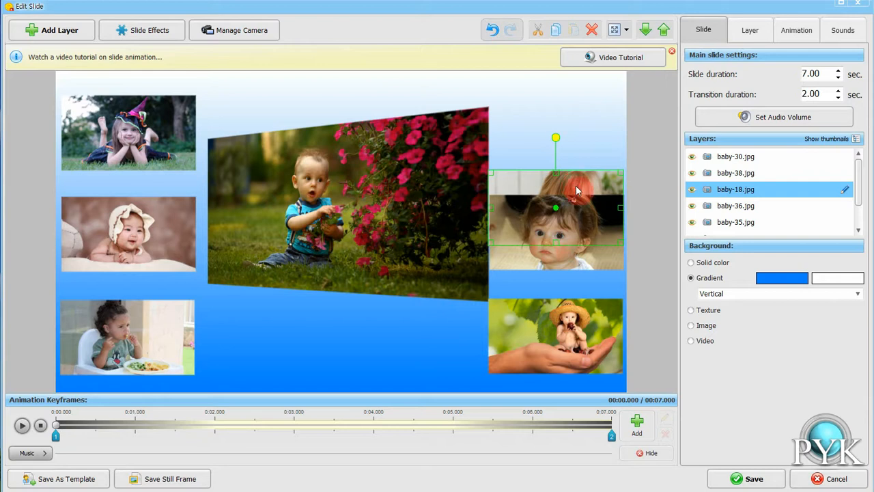
Reorder the baby-18.jpg layer above baby-38.jpg and move its photo back up to the slide's upper-right corner
click(748, 191)
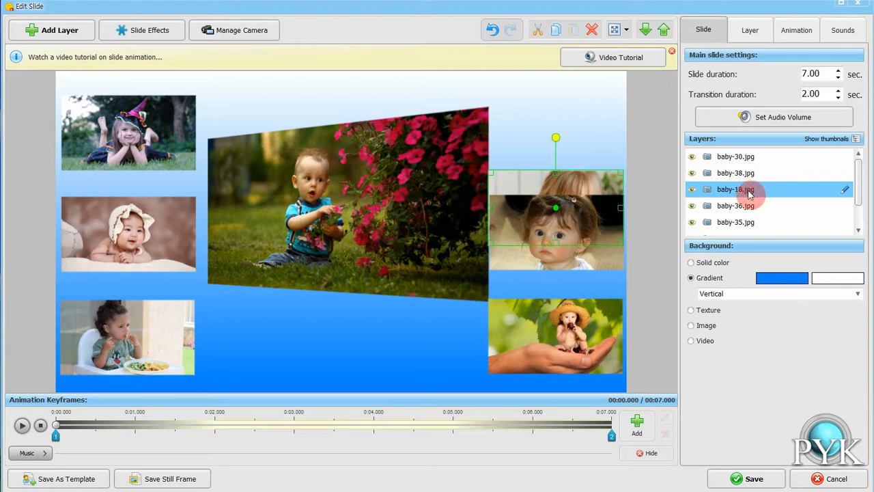
drag(749, 194, 750, 173)
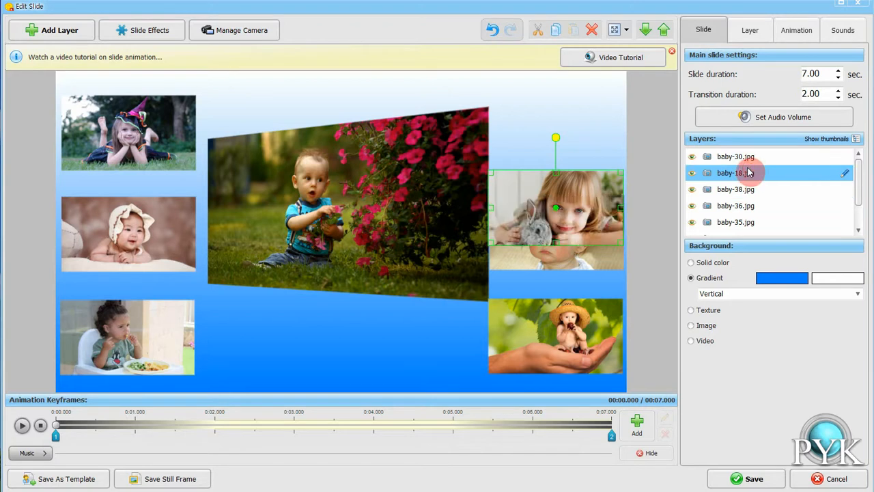
drag(595, 171, 591, 122)
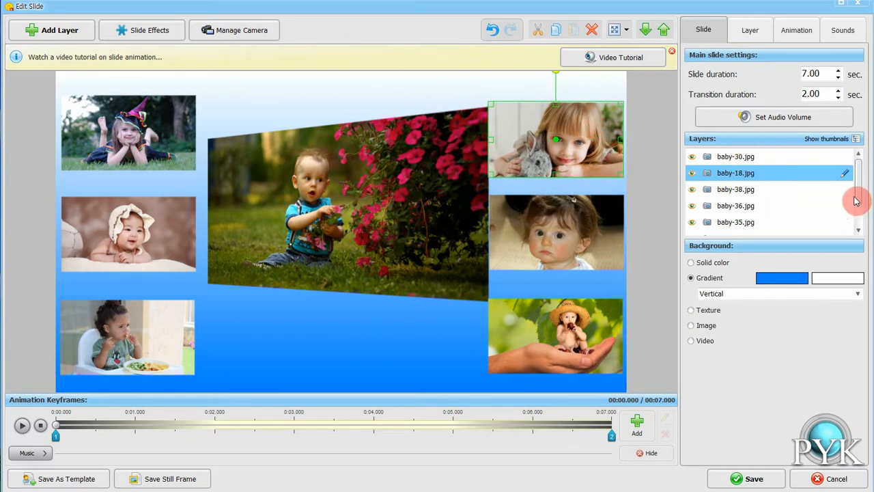
Reposition the central baby-29.jpg photo slightly lower between the two photo columns and save the slide
drag(856, 200, 859, 236)
click(753, 225)
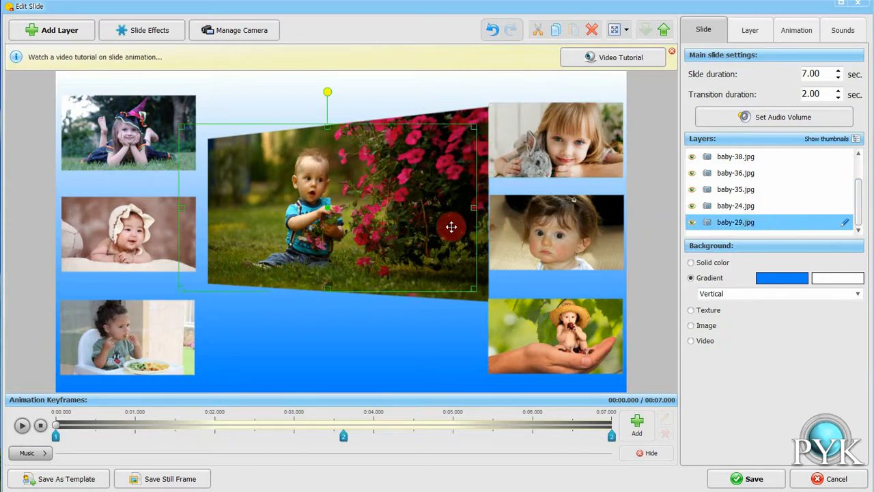
drag(406, 207, 485, 210)
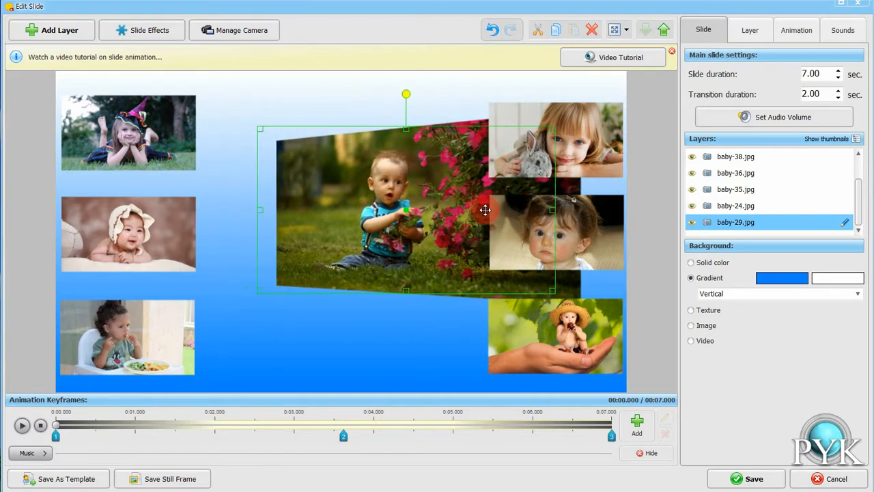
drag(484, 209, 401, 221)
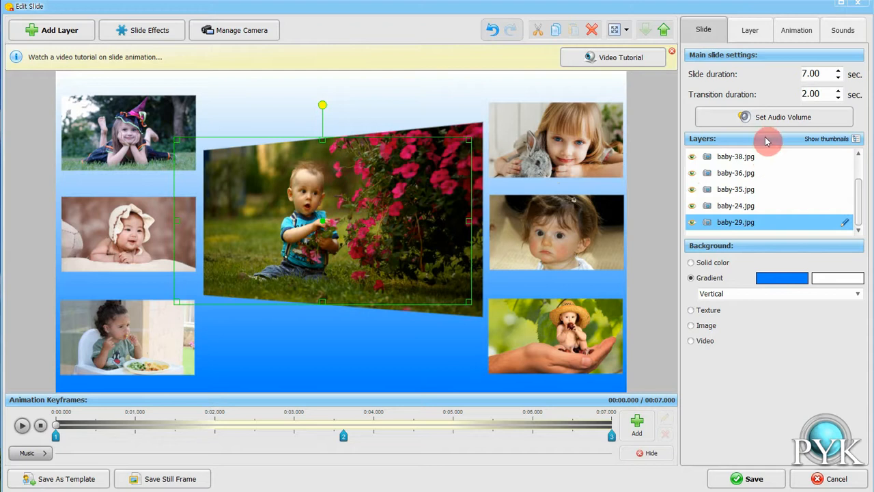
click(760, 480)
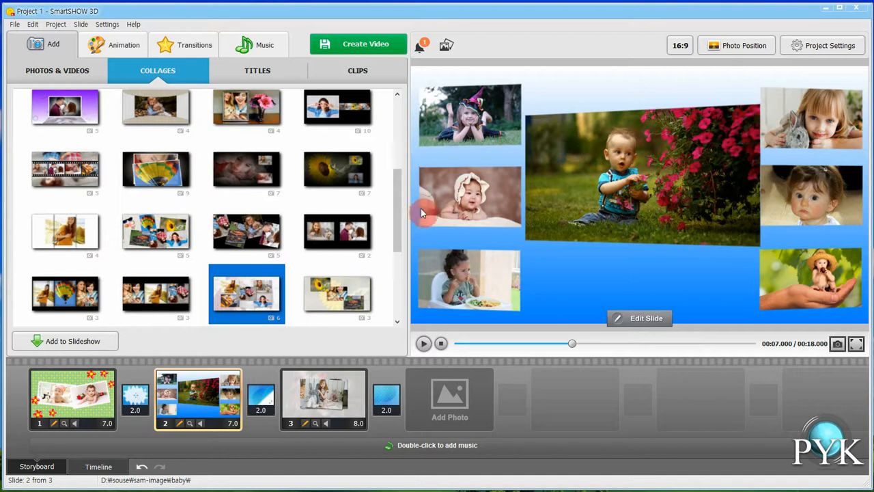
Preview the underwater title template with bubbles from the Original titles and close the preview
click(283, 74)
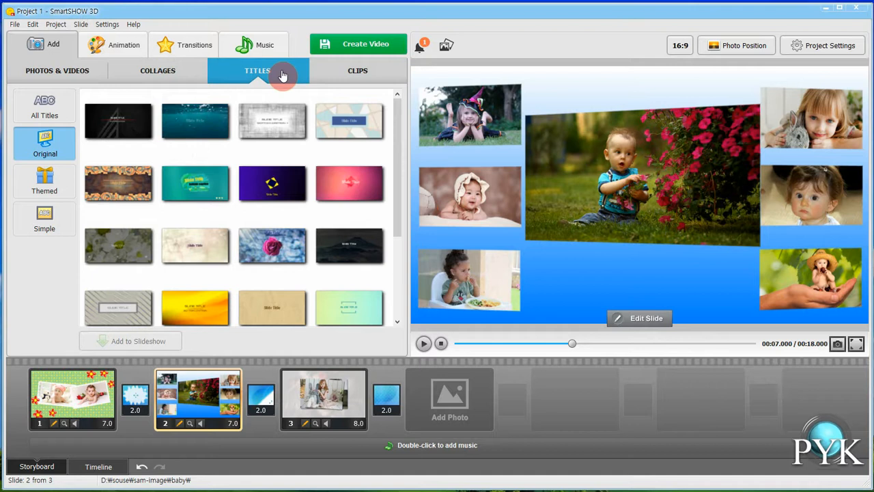
click(223, 134)
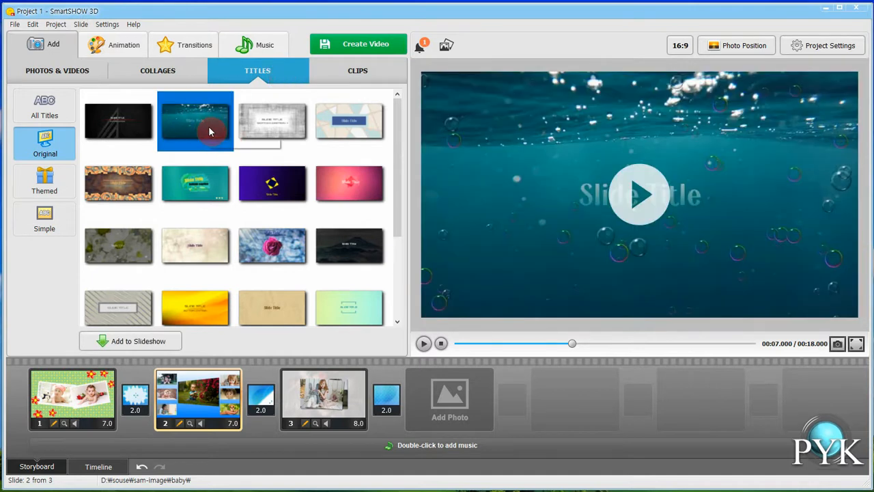
click(639, 205)
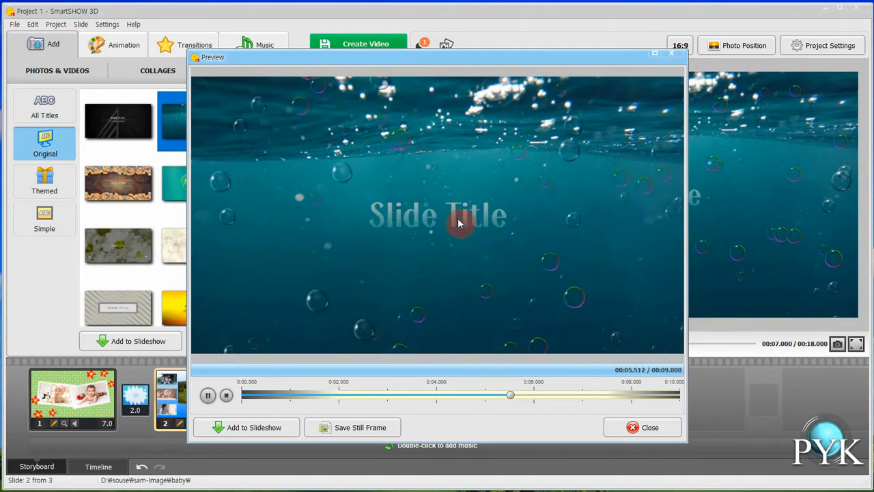
click(647, 432)
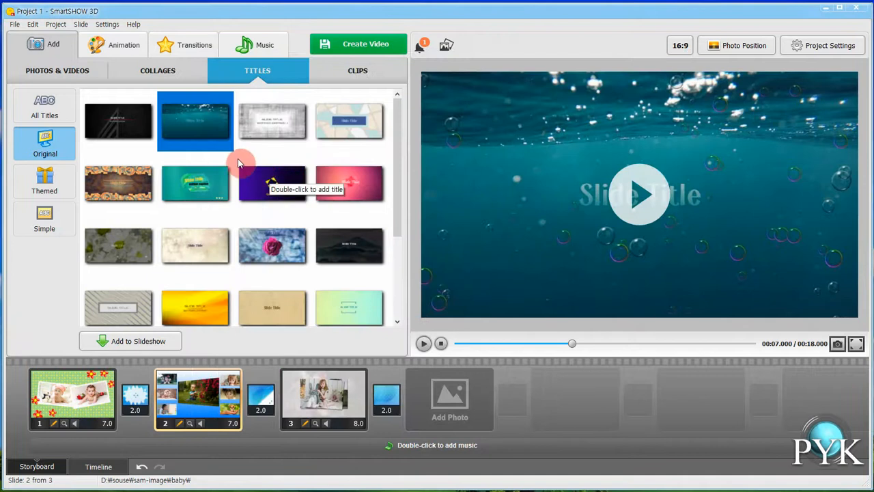
Add the underwater title as the first slide with the text "Baby" and play it until the title shows
drag(198, 131, 44, 404)
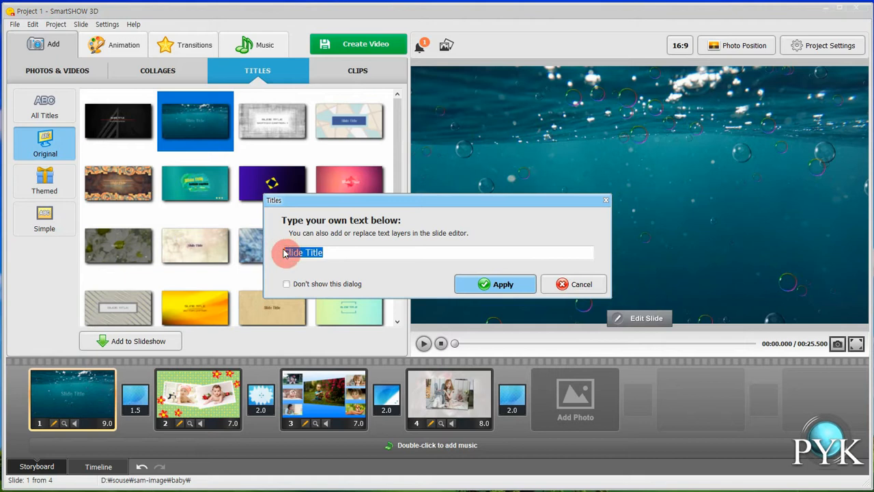
text(Baby)
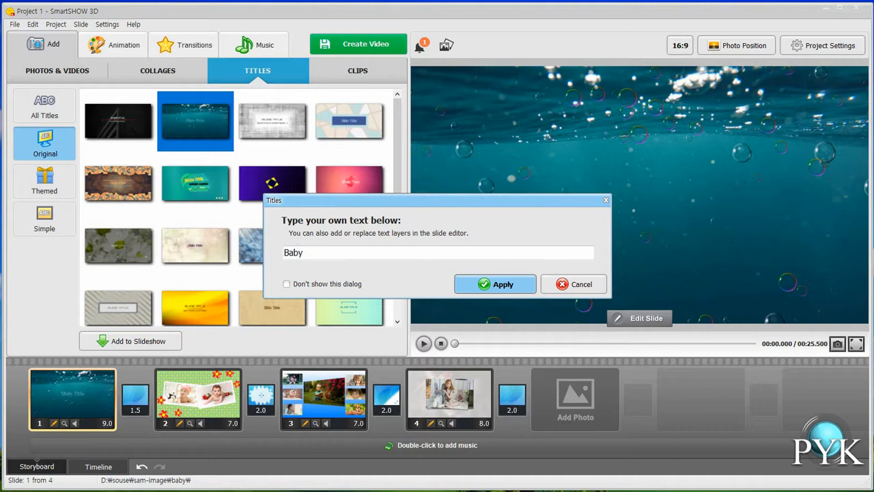
click(508, 284)
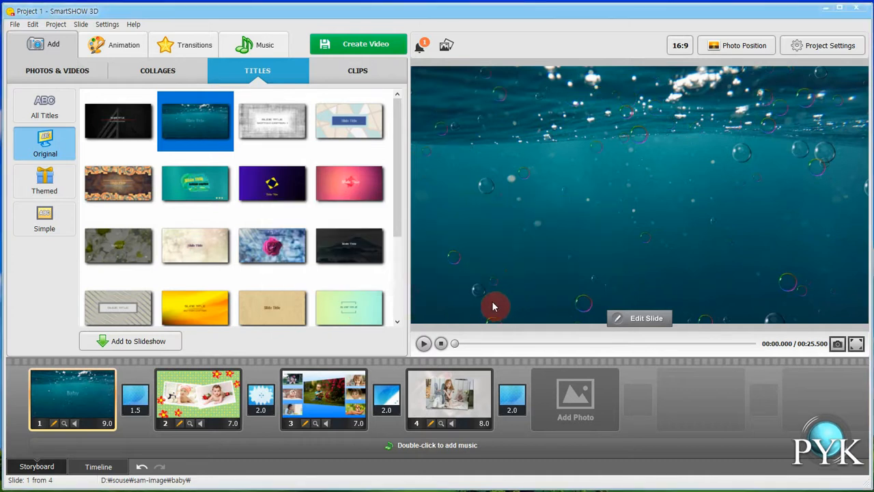
click(421, 346)
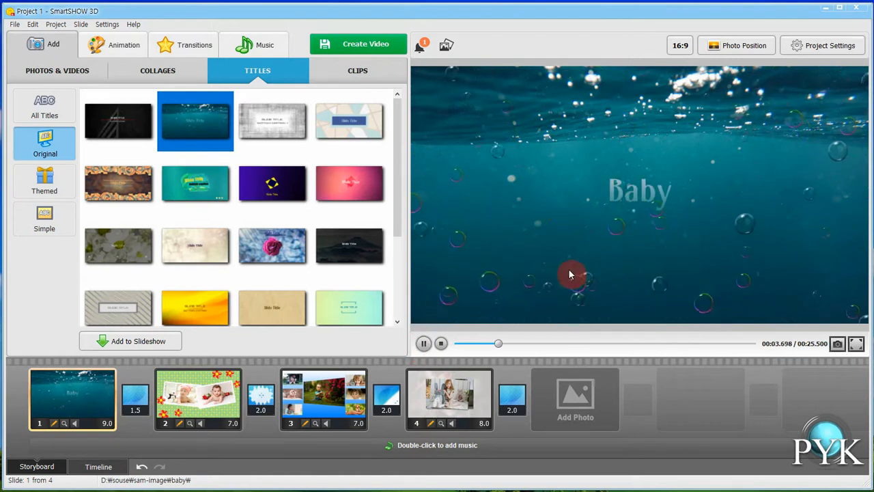
click(422, 343)
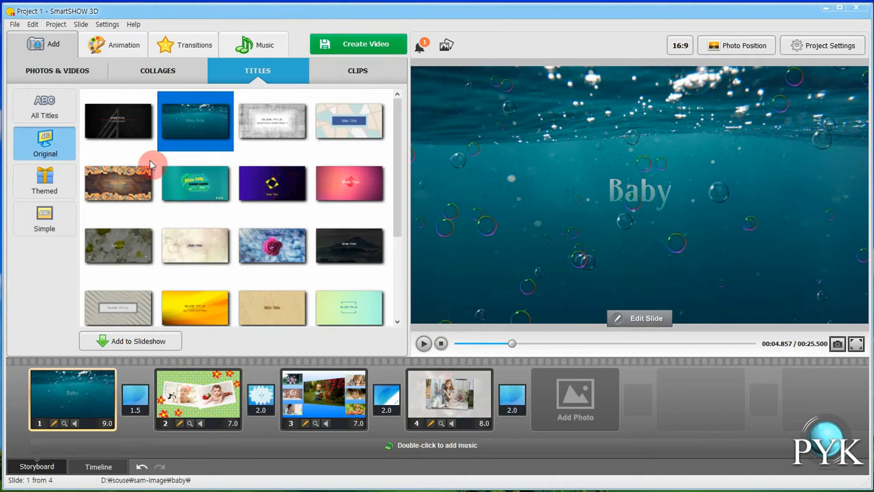
Preview the Themed title template showing a baby in a grey hat with pink bows, and close the preview
click(53, 187)
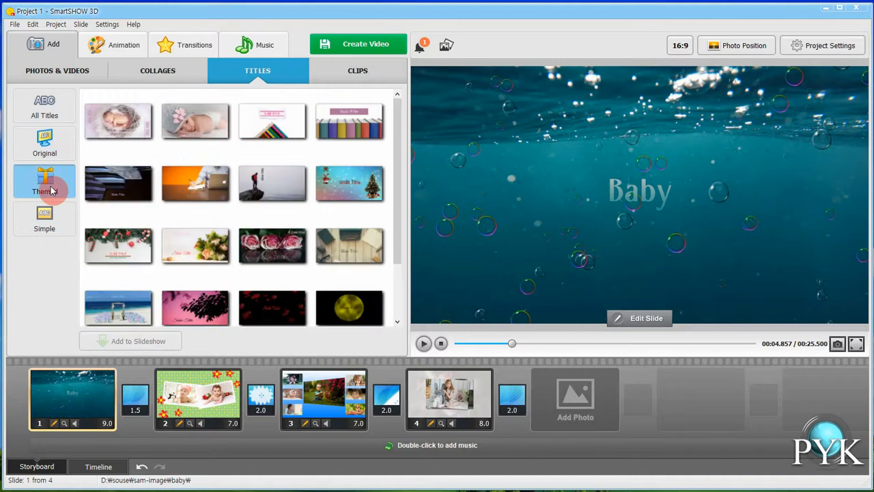
click(196, 127)
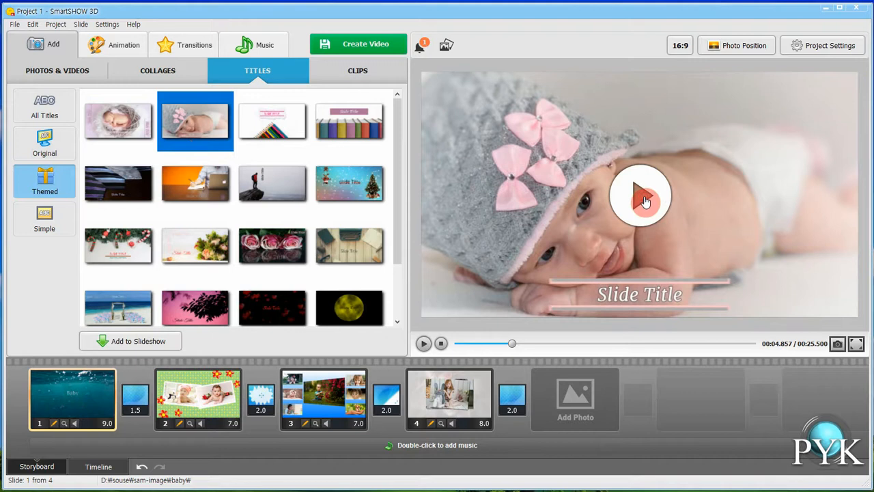
click(645, 201)
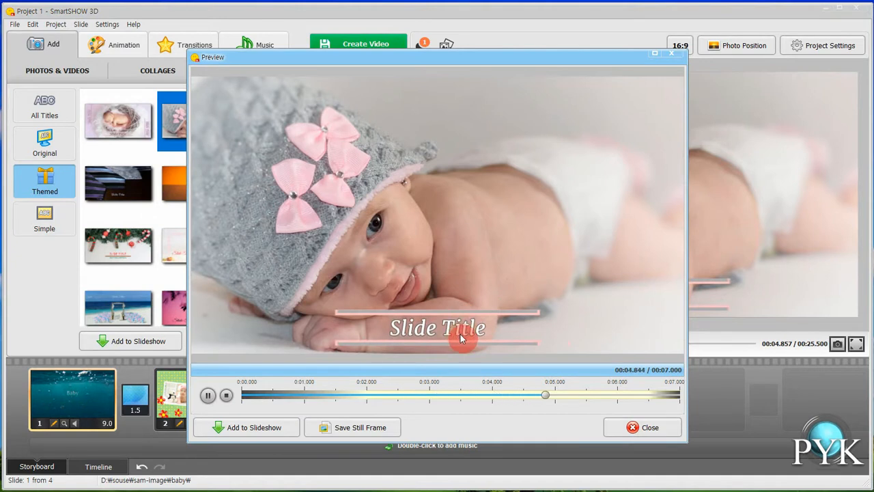
click(620, 427)
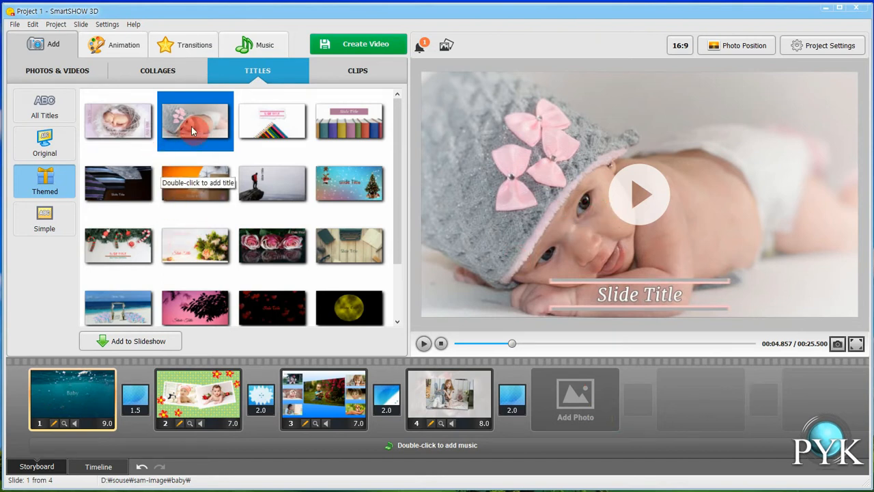
Add the grey-hat baby title as the first slide with the text "Our Baby" and play it until the title shows
drag(169, 199, 82, 399)
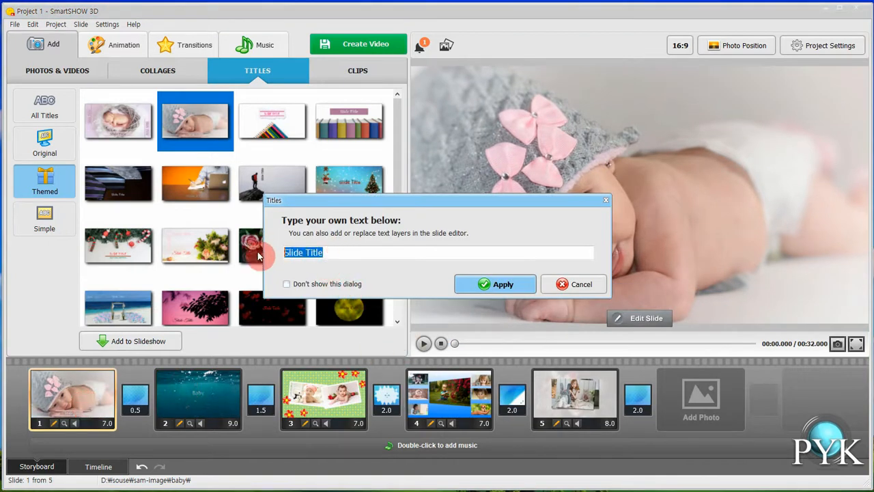
text(O)
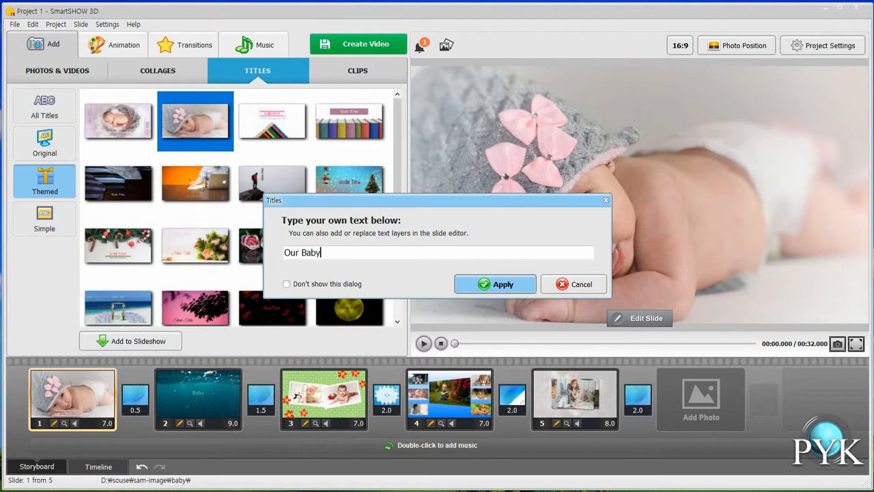
text(ur Baby)
click(471, 283)
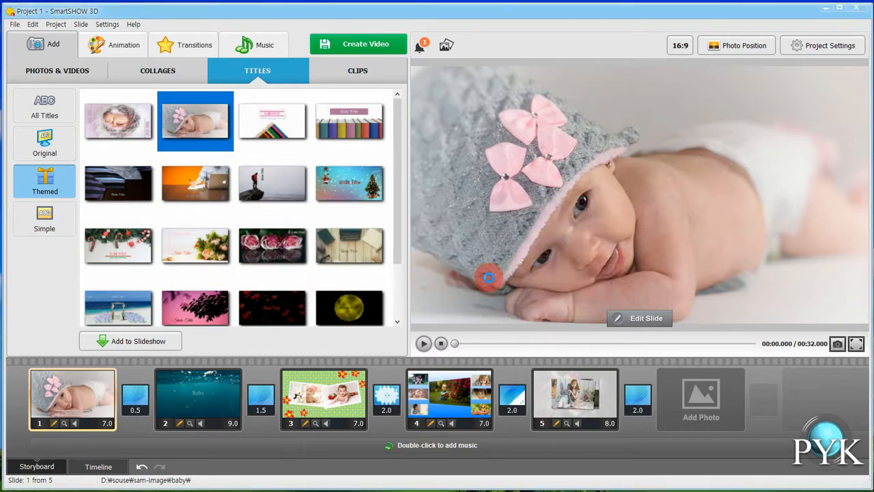
click(424, 343)
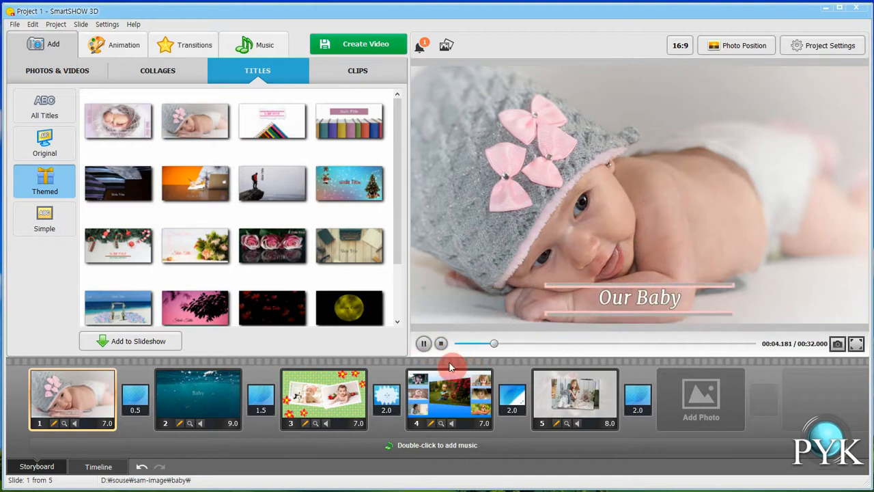
click(423, 344)
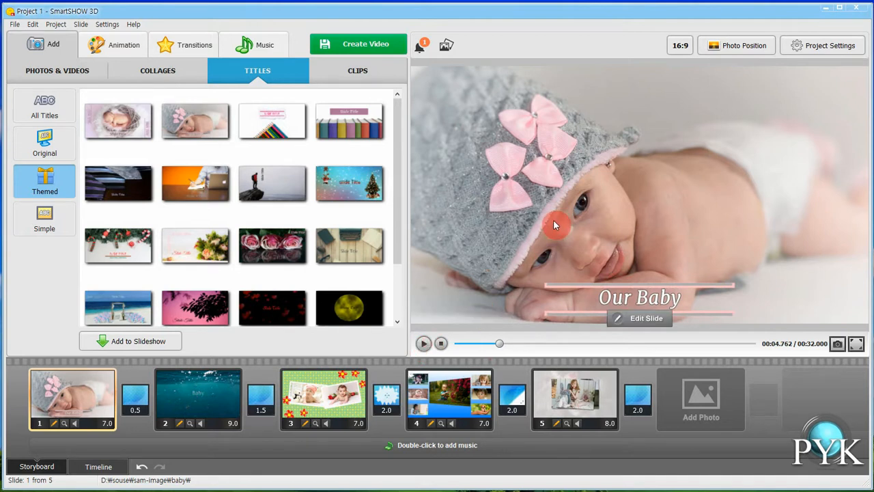
Replace the first slide's background image with baby-42.jpg, and save the slide after playing its title animation
click(72, 389)
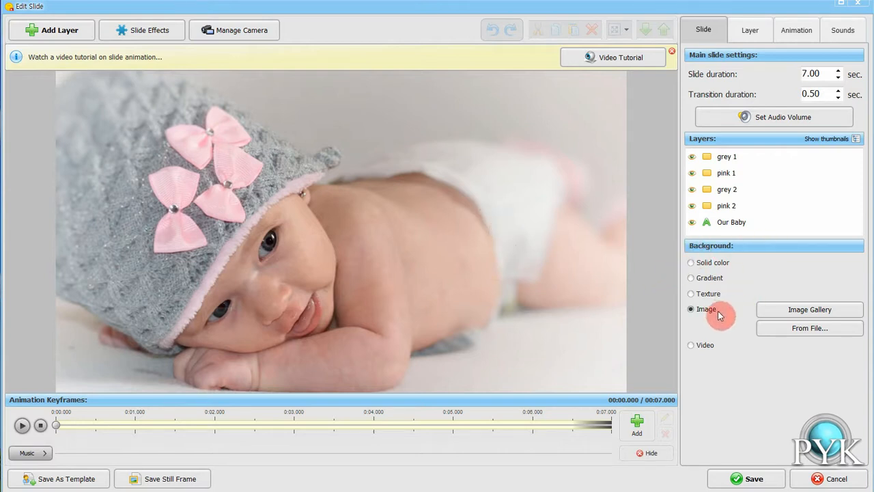
click(792, 331)
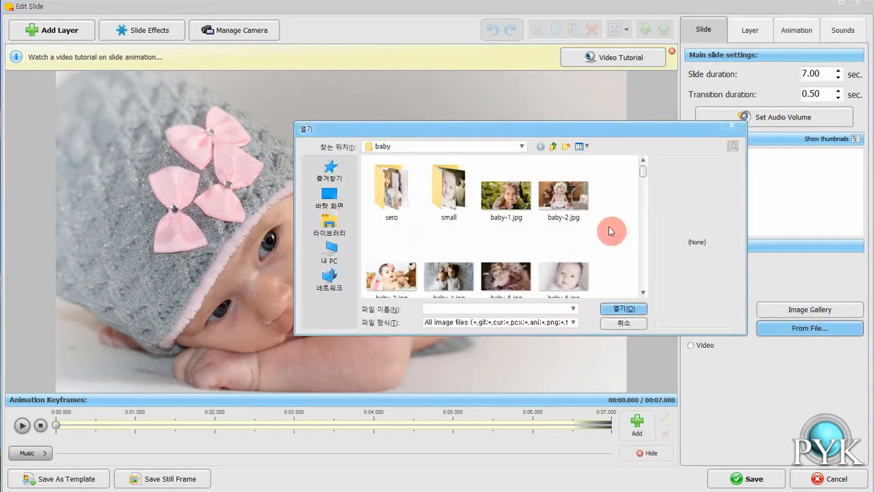
drag(642, 171, 640, 268)
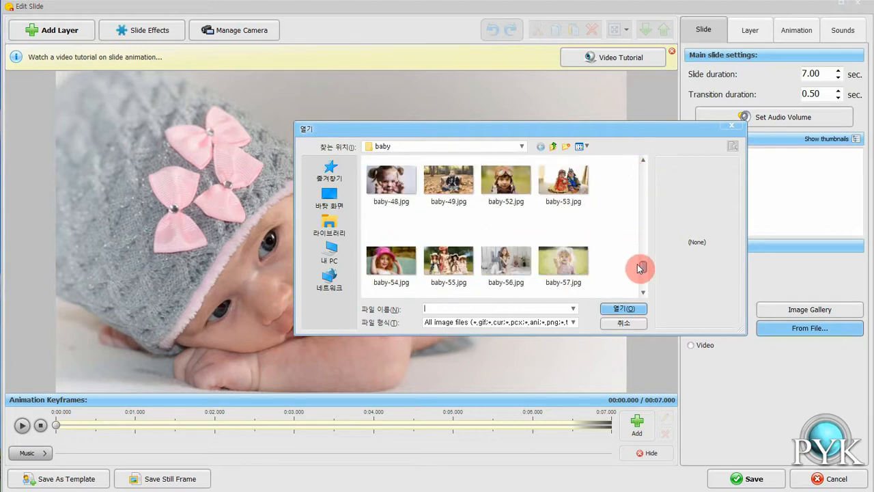
drag(640, 268, 638, 250)
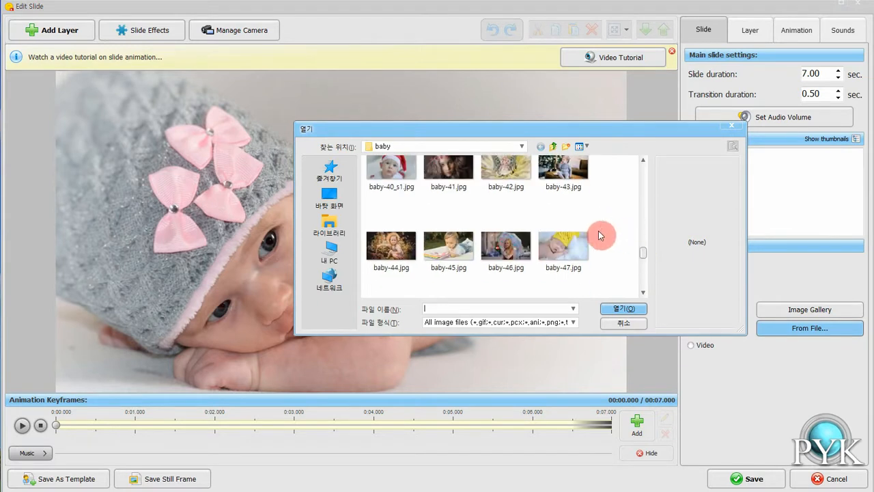
double_click(505, 171)
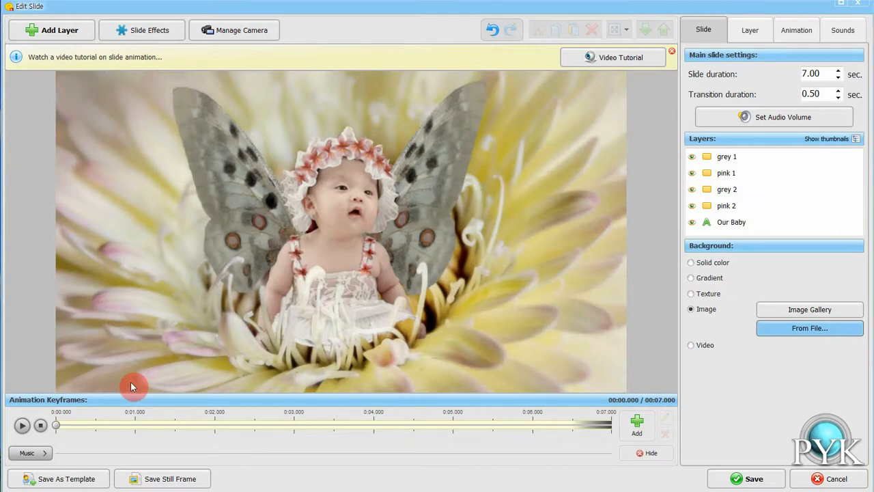
click(22, 424)
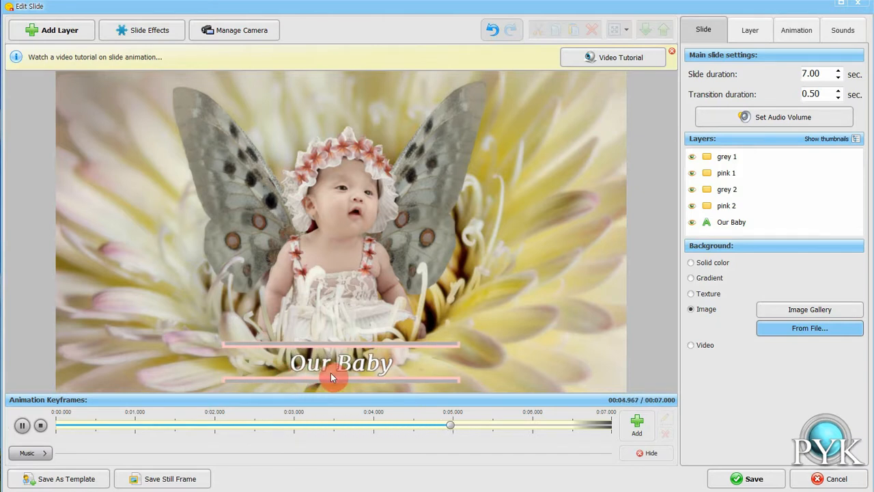
click(737, 480)
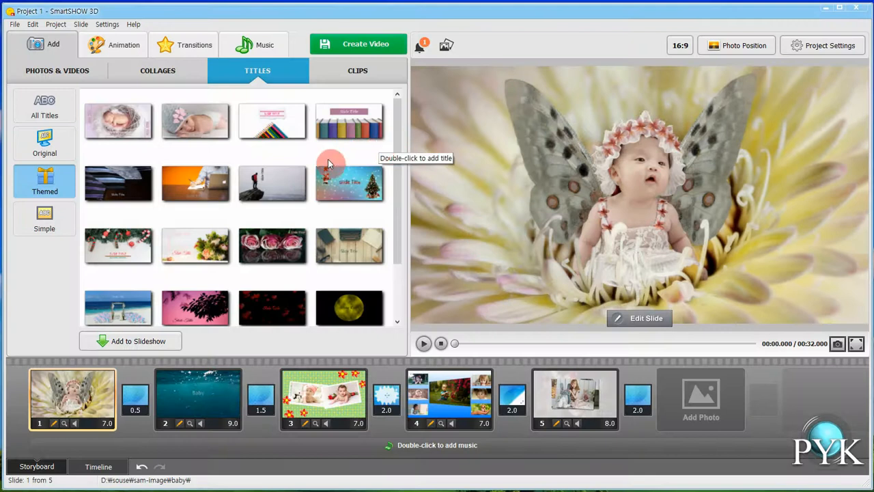
Browse the Simple title templates and display the one with large white "Slide Title" lettering on black
click(49, 227)
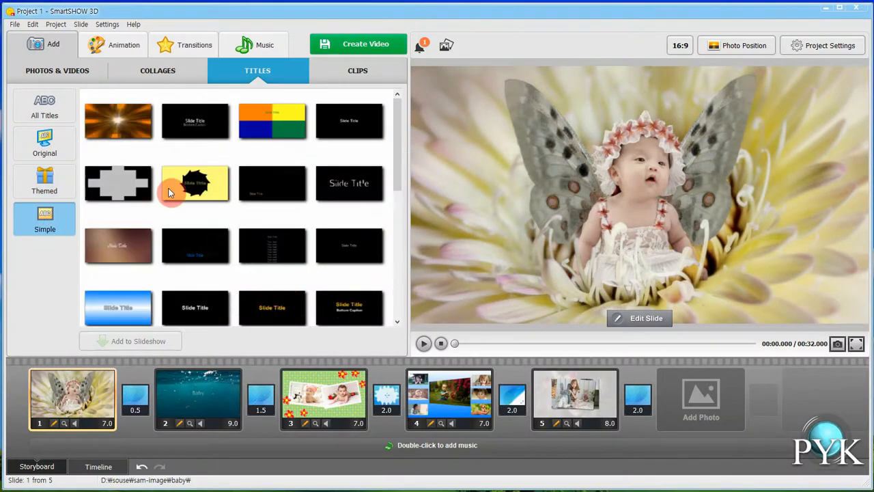
click(327, 194)
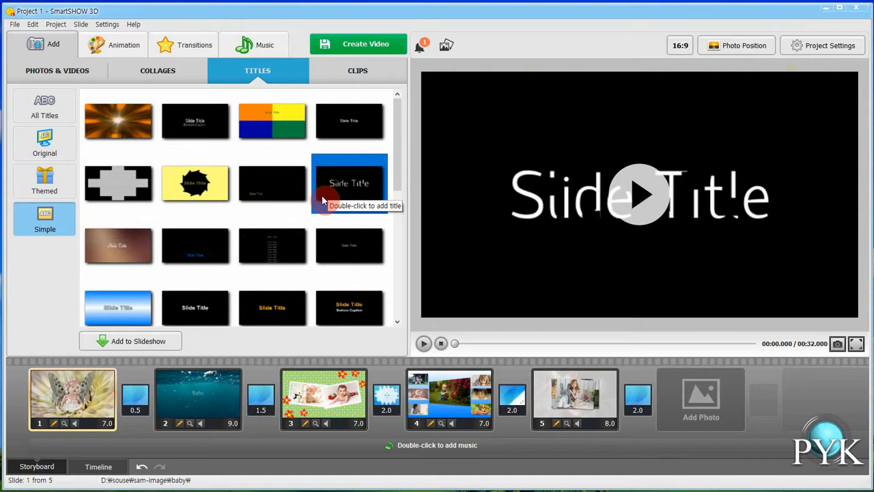
Preview the Animated clip "Baby Photo Slideshow" with the green-roofed tower, and close the preview
click(356, 81)
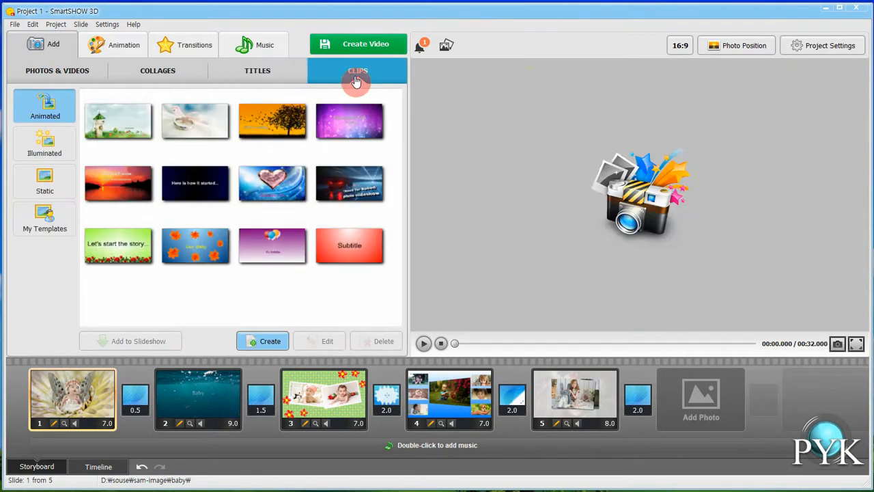
click(132, 134)
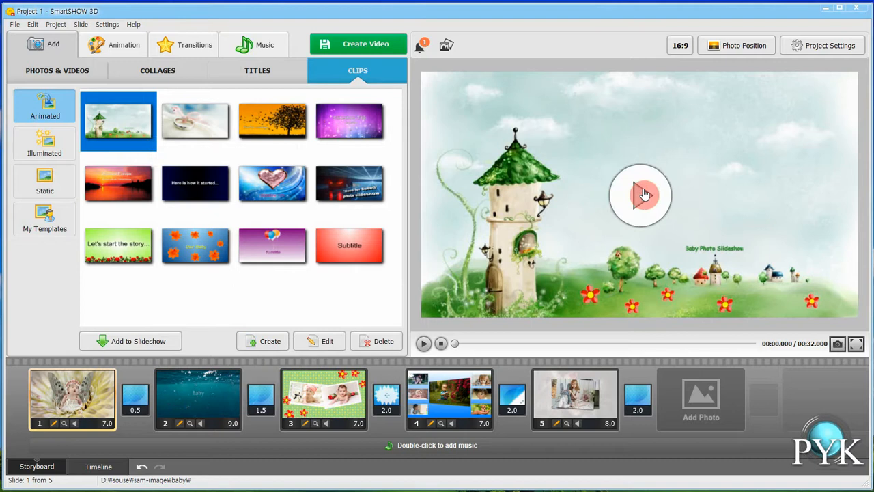
click(644, 194)
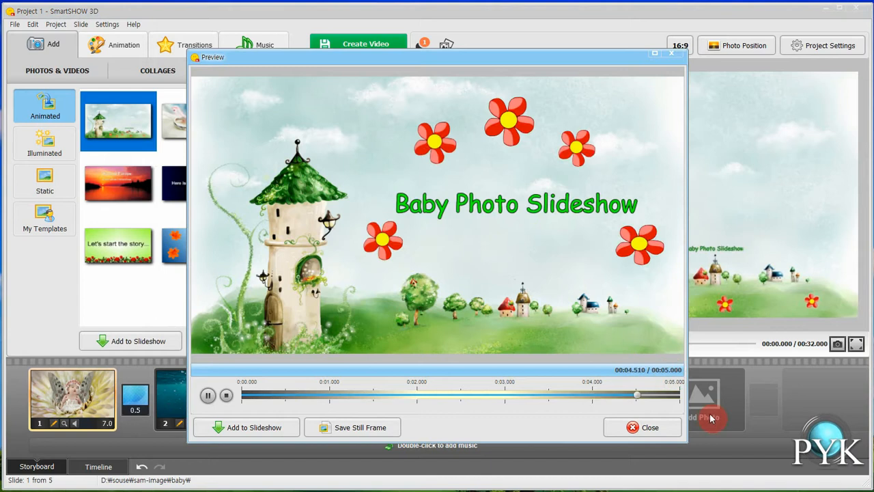
click(642, 427)
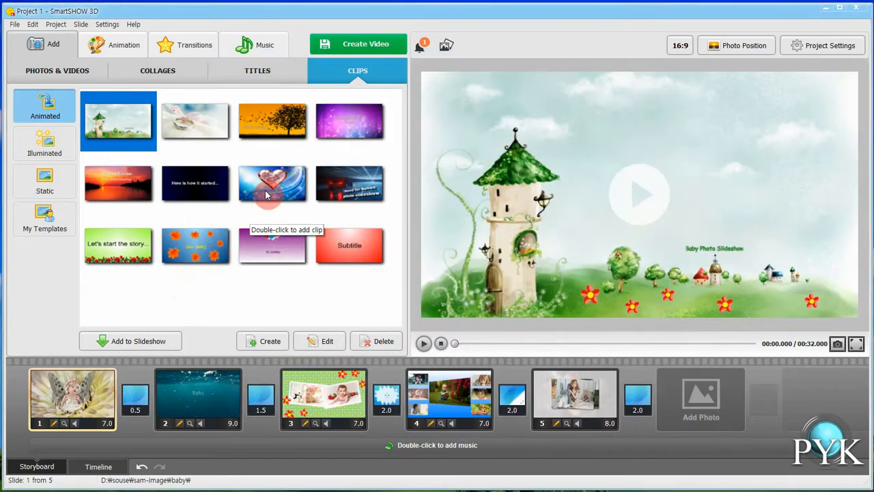
Preview the Animated crystal-heart clip on the blue starry background, and add it as the first slide
click(286, 202)
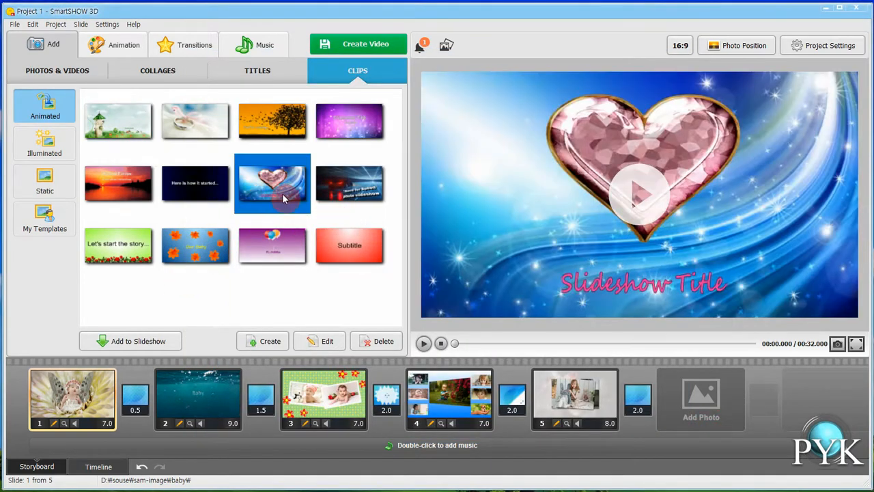
click(641, 202)
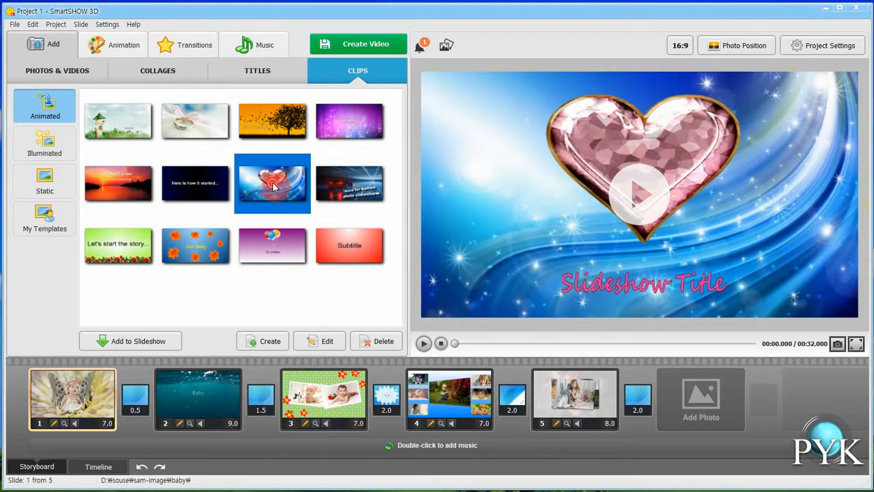
double_click(273, 184)
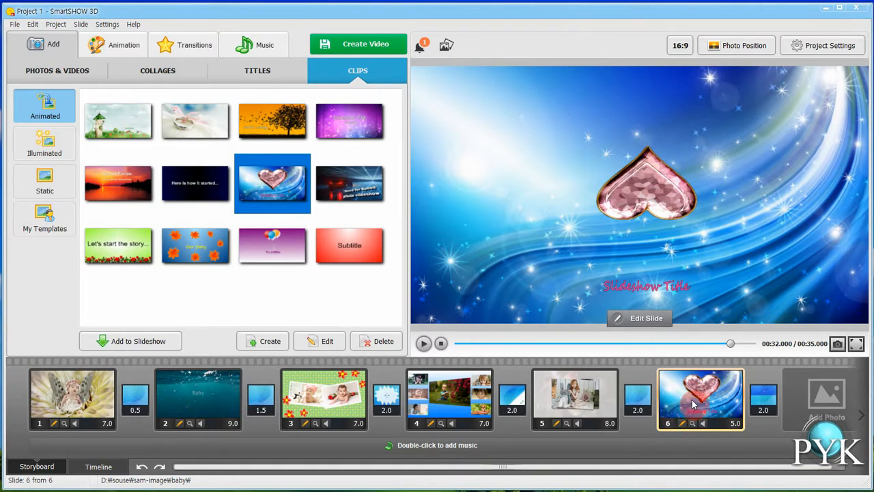
drag(693, 404, 73, 404)
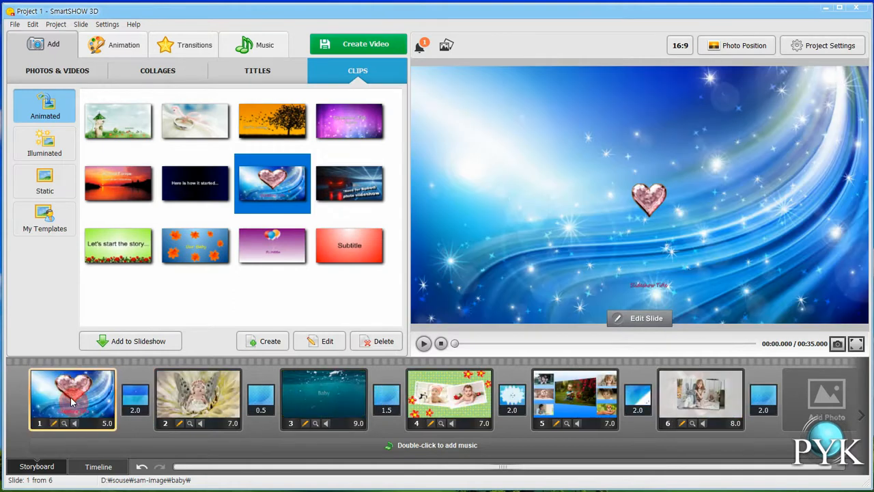
Delete the winged-baby flower slide and the underwater "Baby" title slide from the storyboard
click(197, 396)
key(Delete)
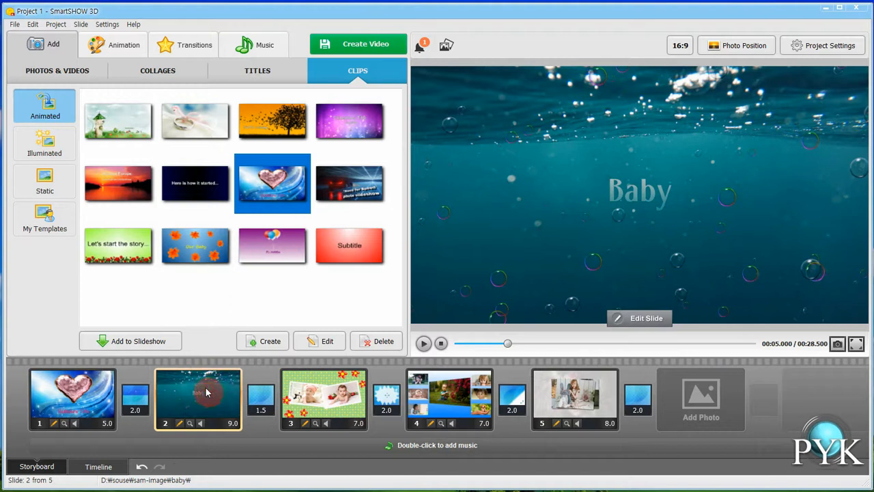
key(Delete)
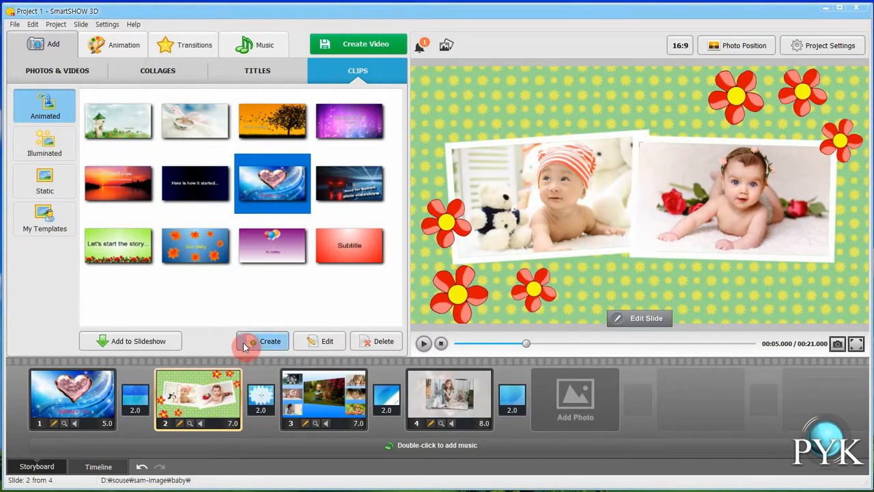
Open the heart slide for editing and change the uppermost "Slideshow Title" layer's text to "아기사진"
click(88, 395)
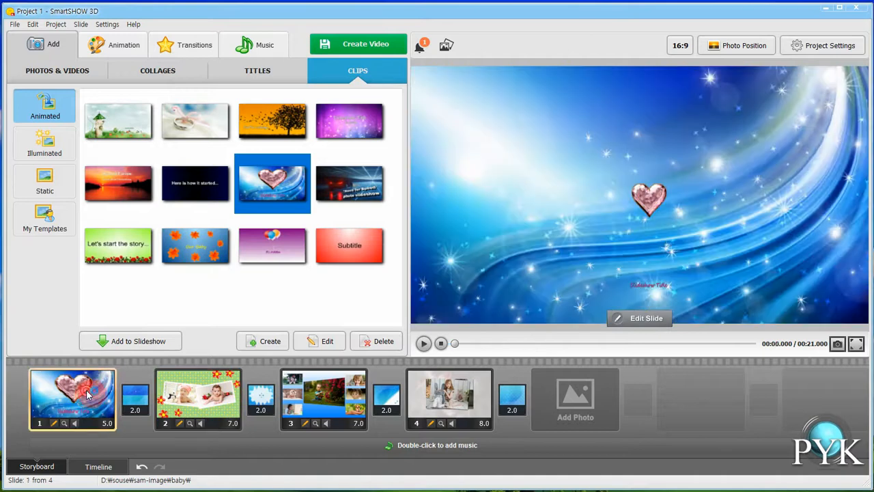
double_click(87, 394)
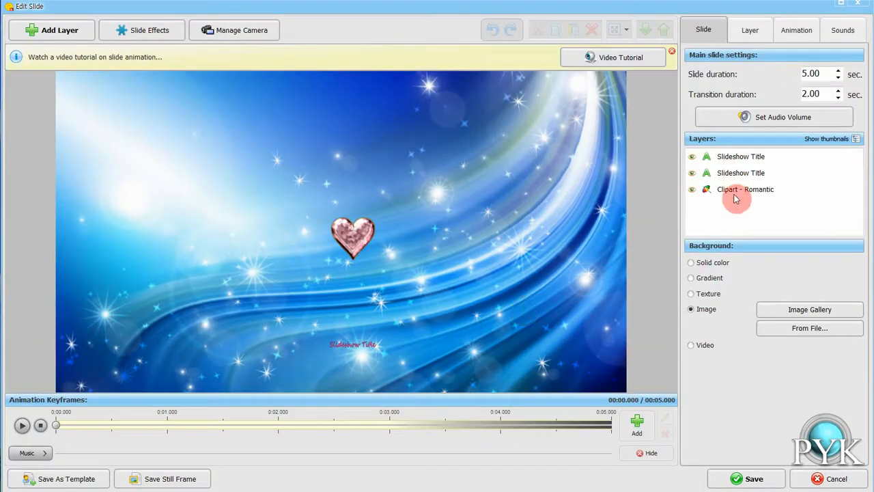
click(737, 161)
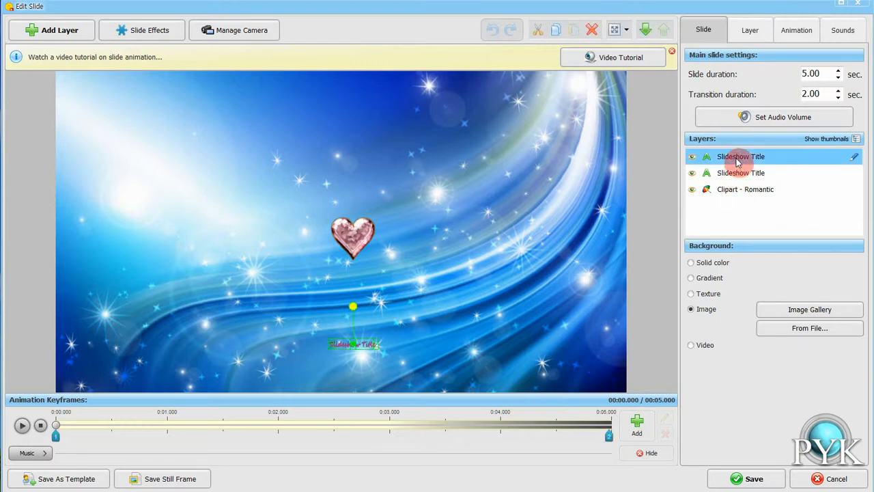
click(854, 156)
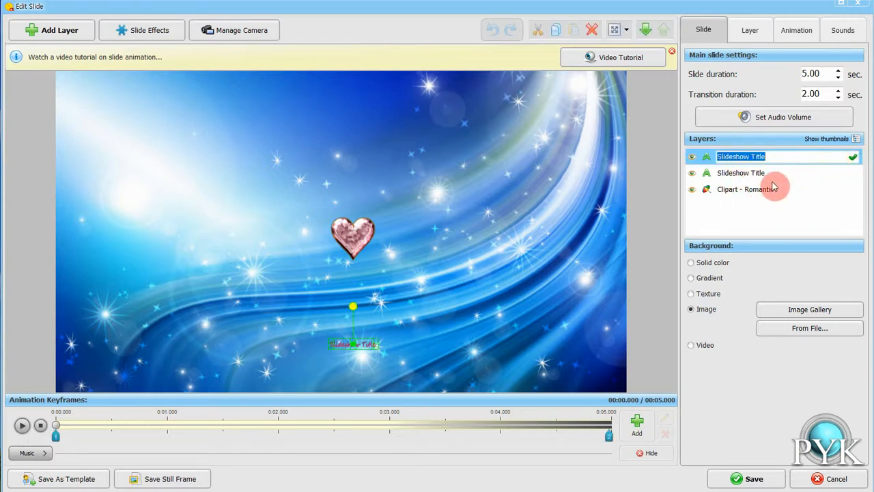
text(o)
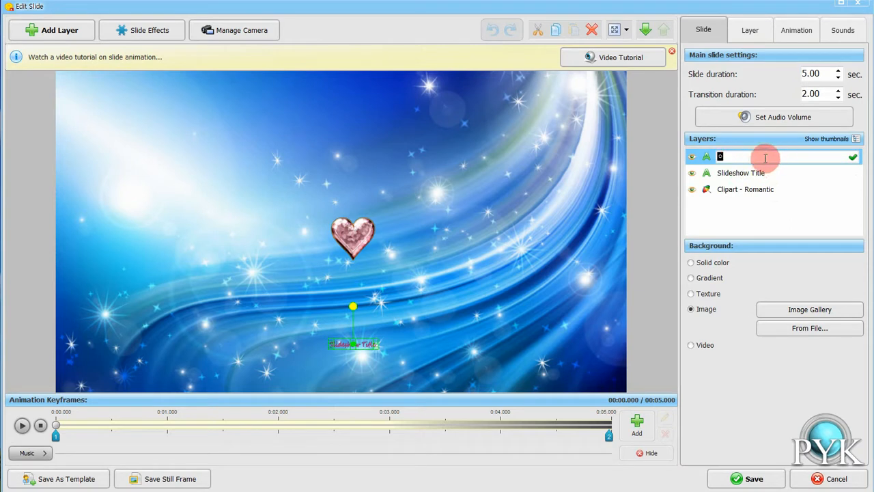
text(ㅏㄱㅣ)
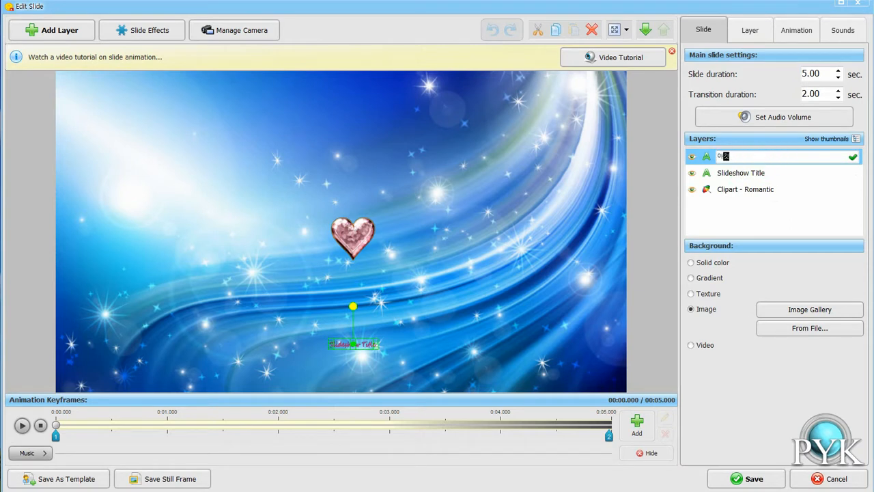
text(ㅅㅏㅈㅣㄴ)
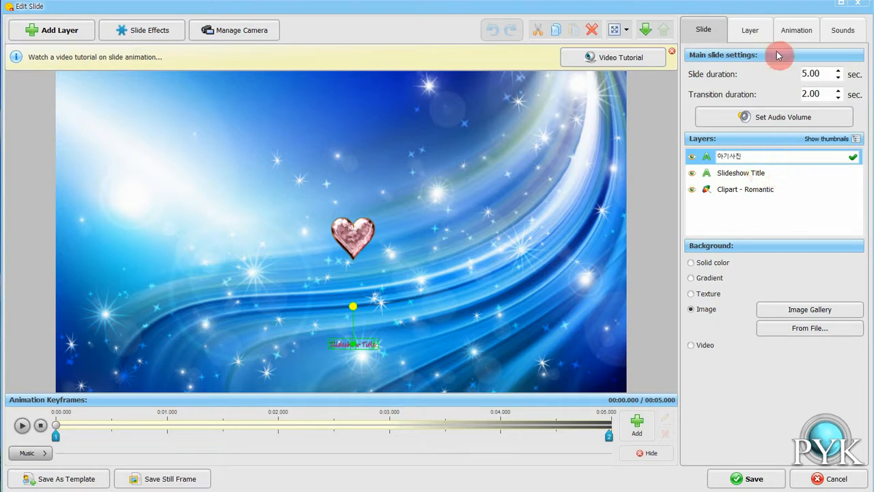
Set the "아기사진" text layer's font to 타이포_달꽃 B, and save the slide after playing its animation
click(758, 31)
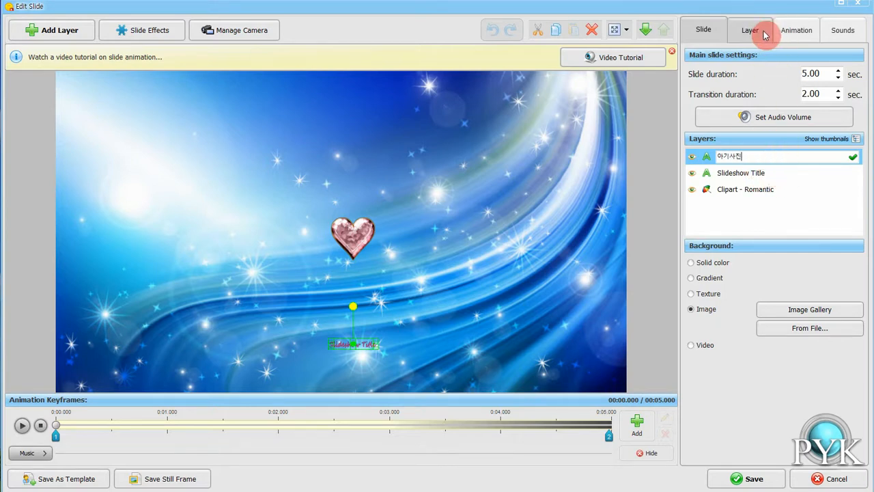
click(751, 115)
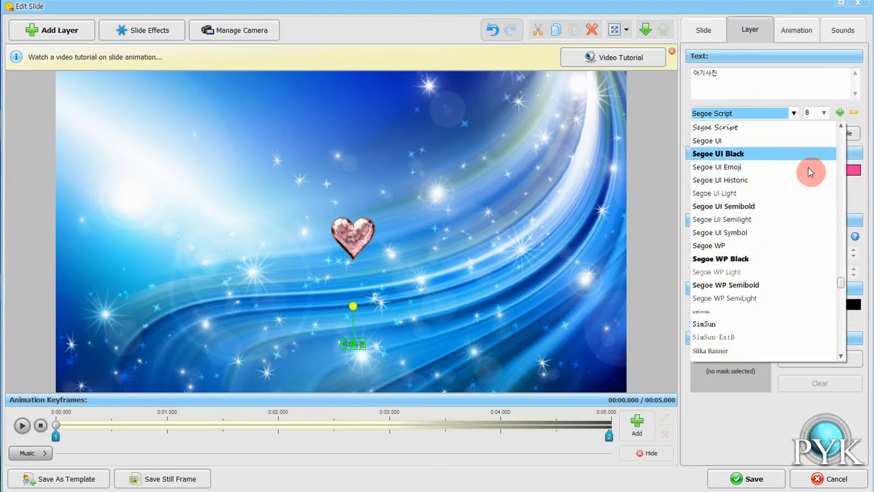
drag(843, 281, 843, 351)
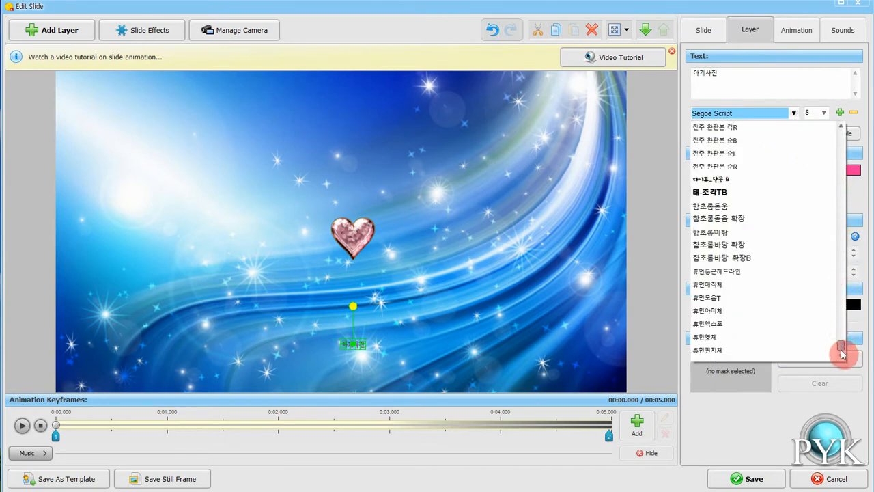
click(698, 179)
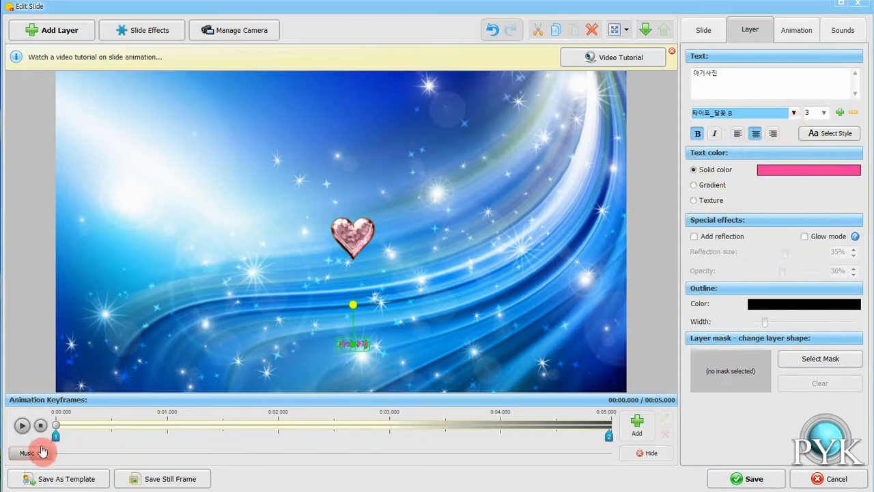
click(23, 425)
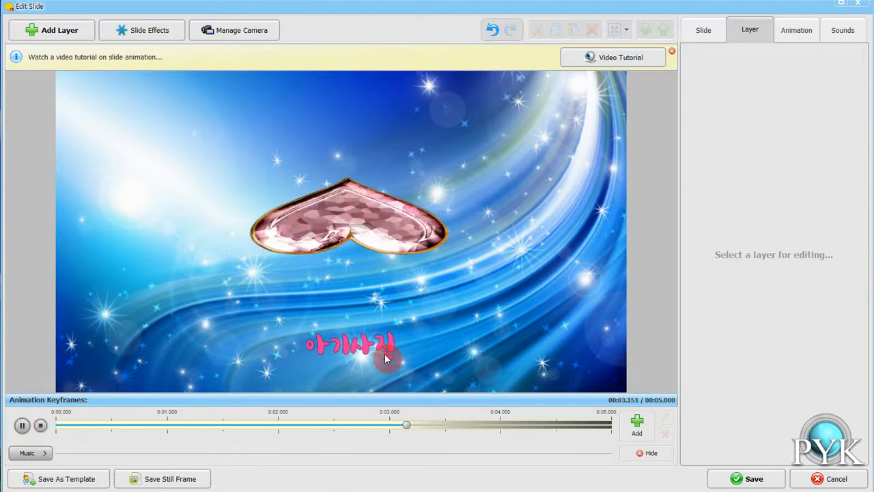
click(743, 482)
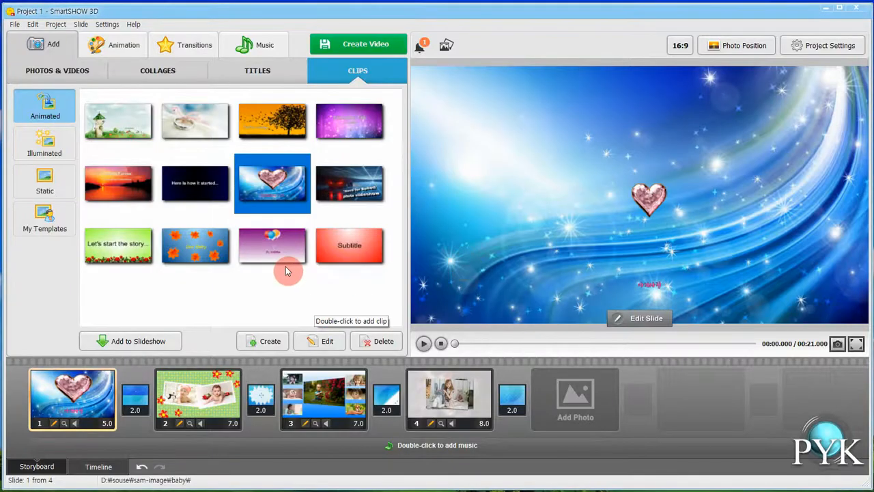